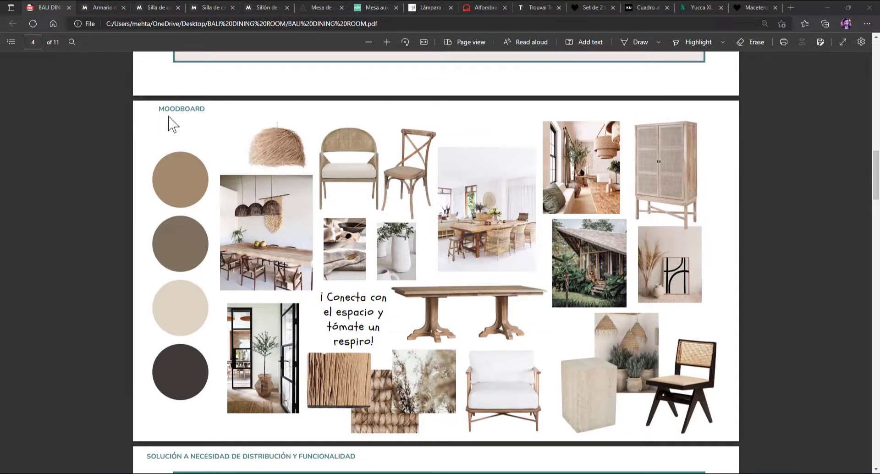
Review the BALI DINING ROOM presentation from the moodboard through the furniture layout, visuals and shopping list to the closing page
scroll(468, 159, down, 15)
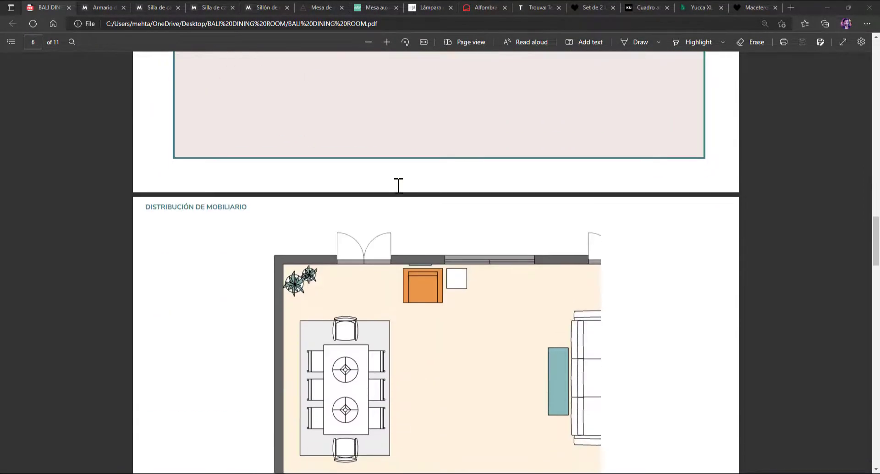
scroll(399, 185, up, 2)
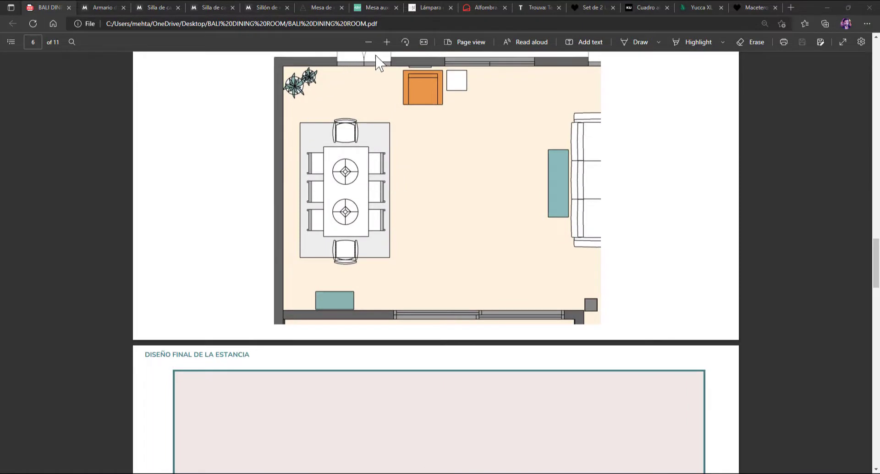
scroll(405, 214, down, 15)
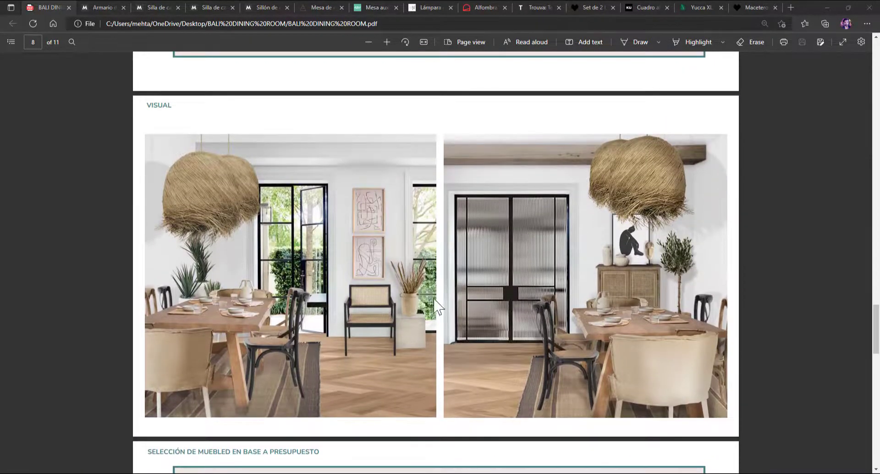
scroll(603, 260, down, 4)
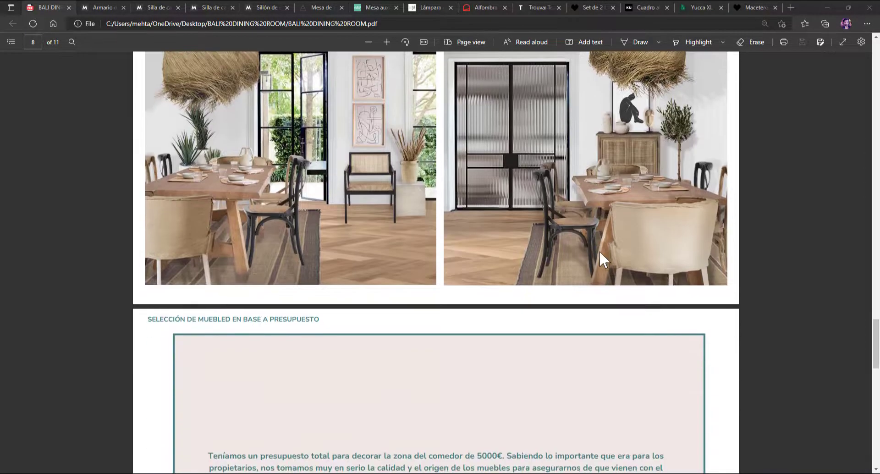
scroll(599, 250, down, 16)
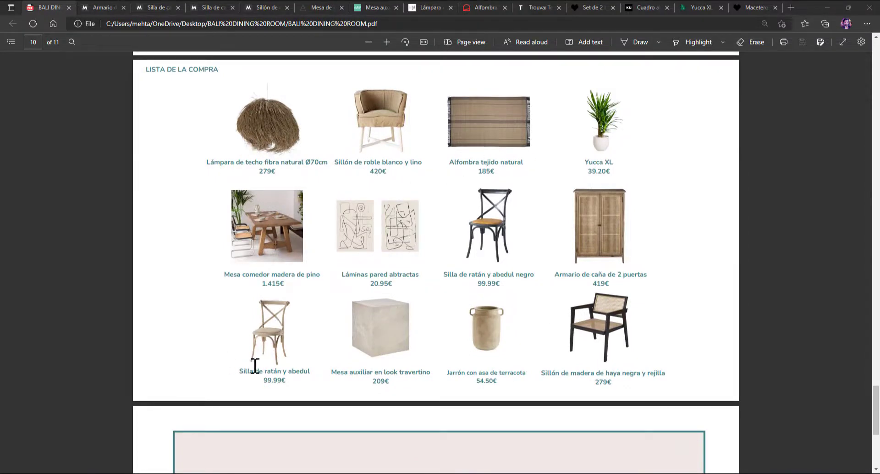
scroll(570, 280, down, 6)
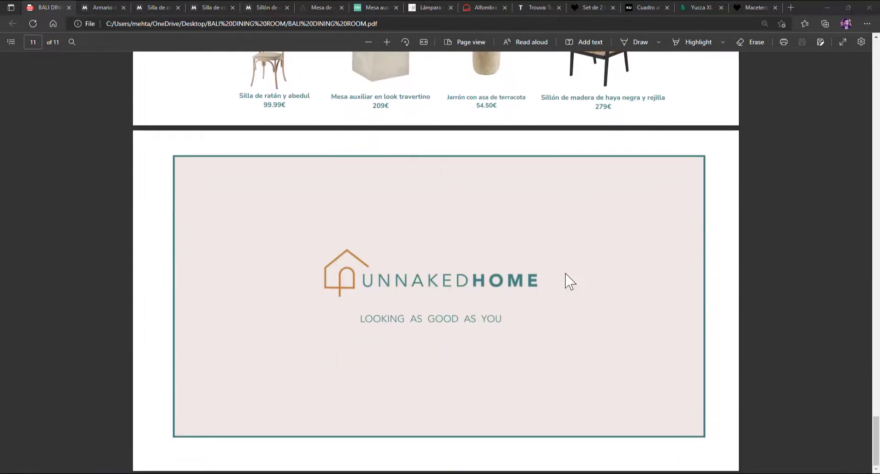
scroll(567, 279, up, 2)
Review the product pages for the two-door cane cabinet, both rattan chairs, the black armchair and the Hanson dining table
click(103, 7)
scroll(321, 184, down, 2)
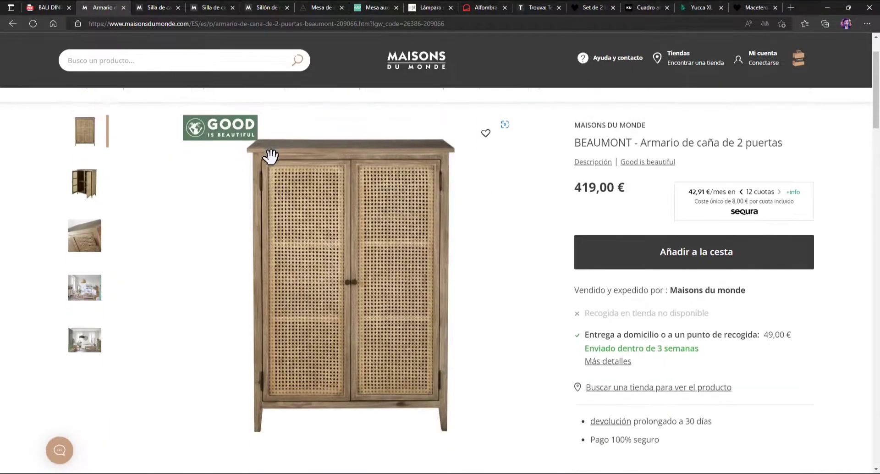
click(161, 8)
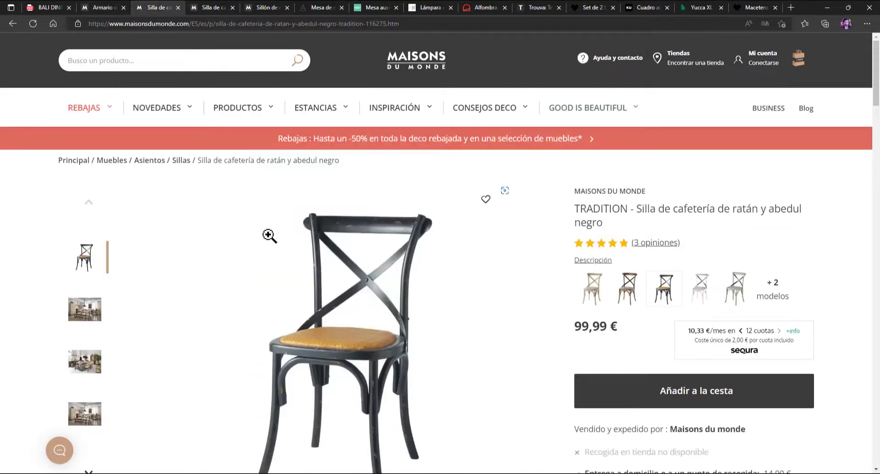
scroll(256, 235, down, 2)
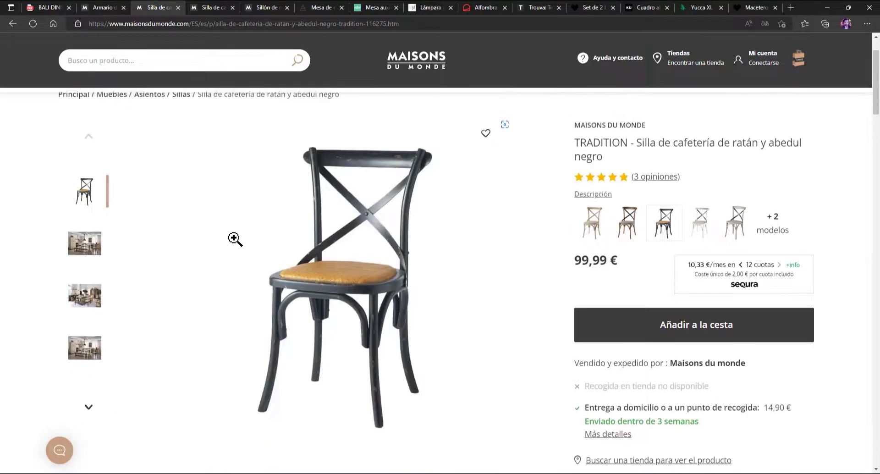
click(199, 6)
scroll(310, 244, down, 2)
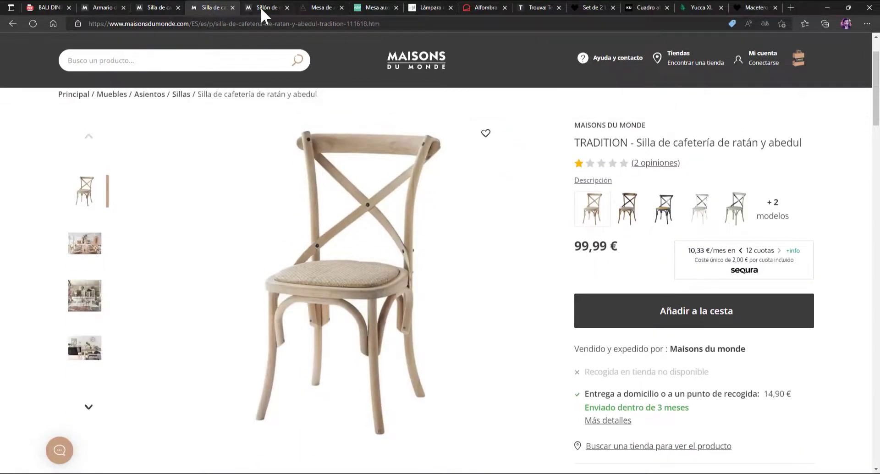
click(260, 7)
scroll(367, 183, down, 2)
click(316, 7)
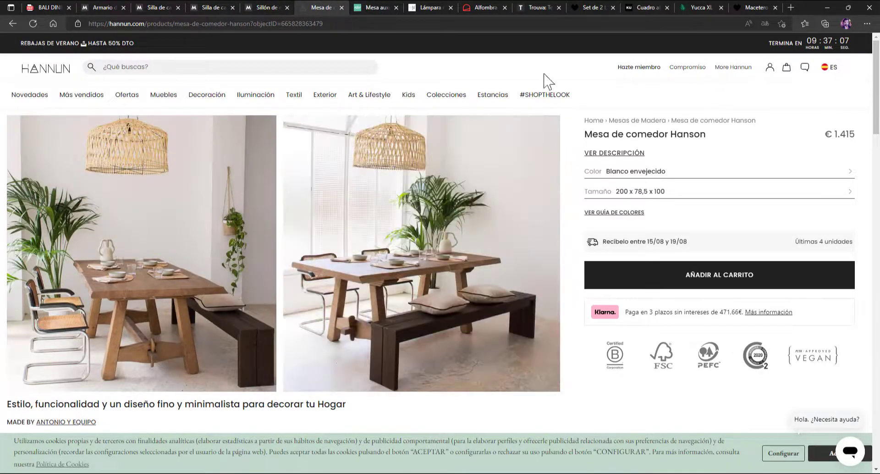
Review the product pages for the Lesley travertine-look side table, fibre ceiling lamp, Brunilda rug and terracotta vase
click(386, 9)
scroll(436, 55, down, 2)
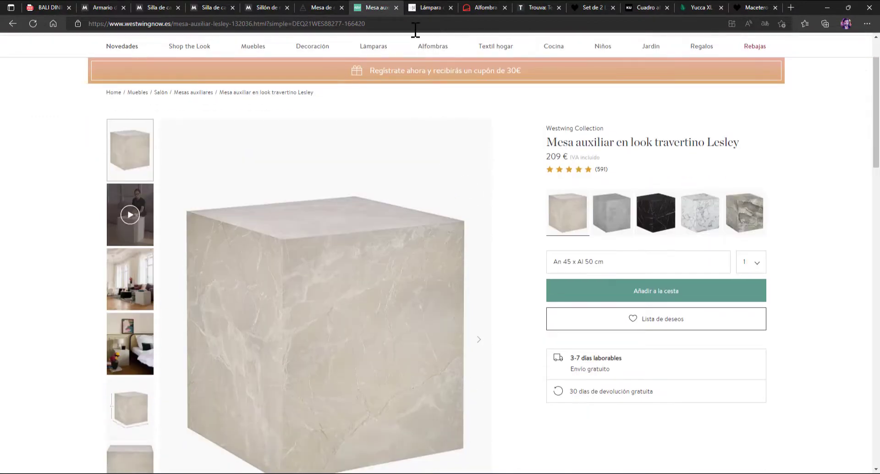
click(436, 8)
scroll(406, 143, down, 2)
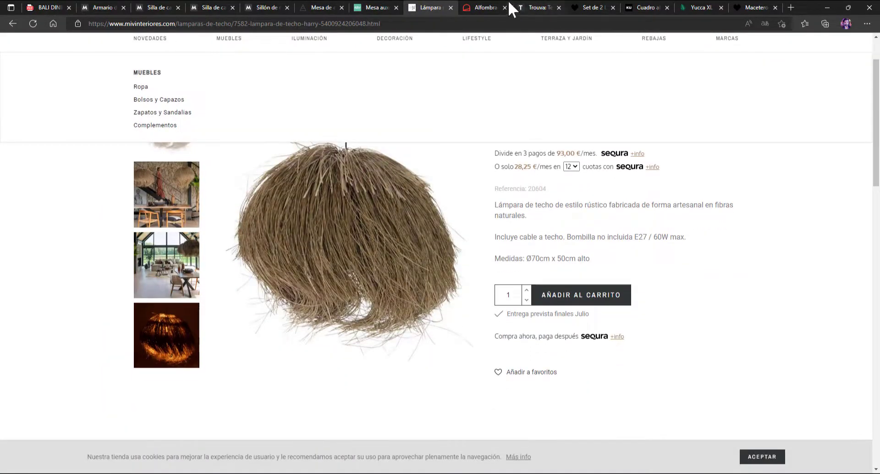
click(483, 8)
scroll(183, 137, down, 2)
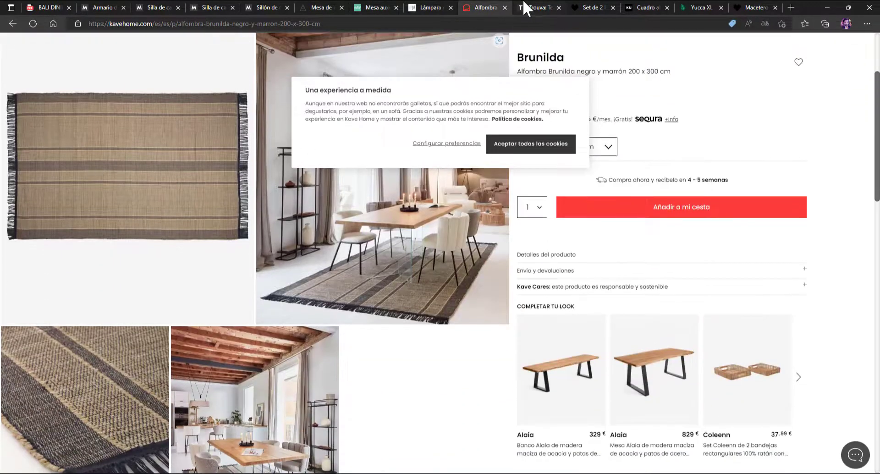
click(537, 9)
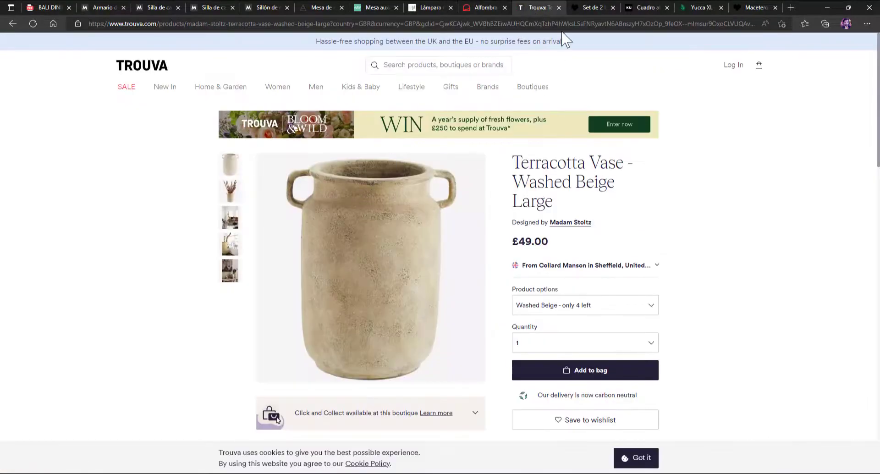
Look through the product pages for the wall prints, framed picture, Yucca XL and Daek rattan planter
click(586, 7)
click(644, 7)
click(598, 6)
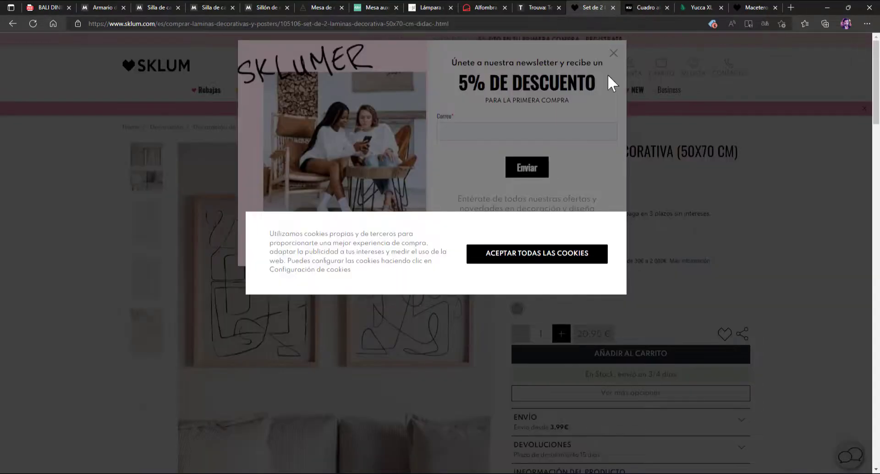
click(653, 6)
click(682, 6)
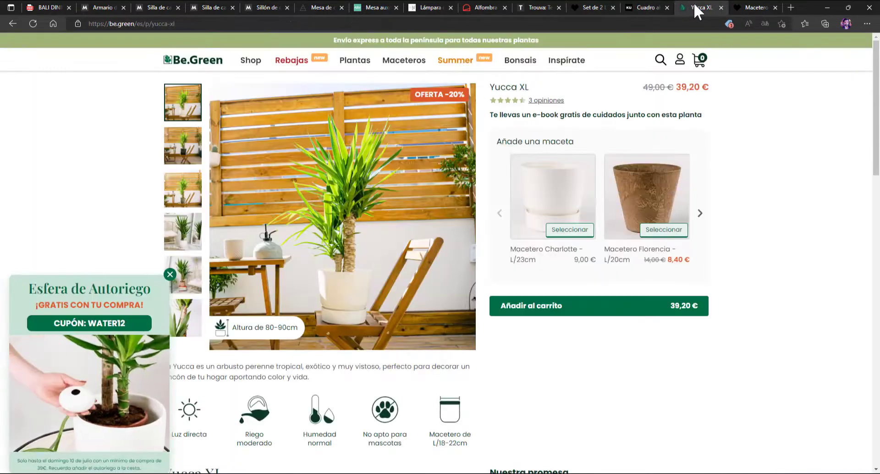
click(741, 13)
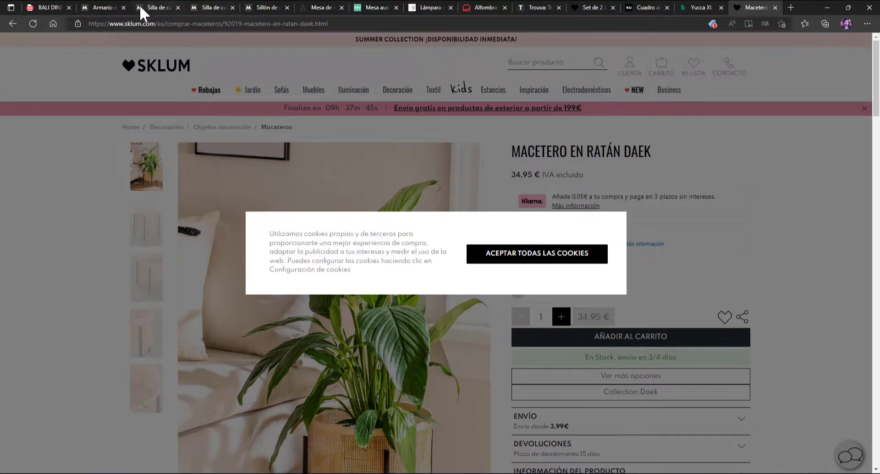
Switch to the SketchUp floor plan model and set it side by side with the cane cabinet's product page for comparison
click(106, 7)
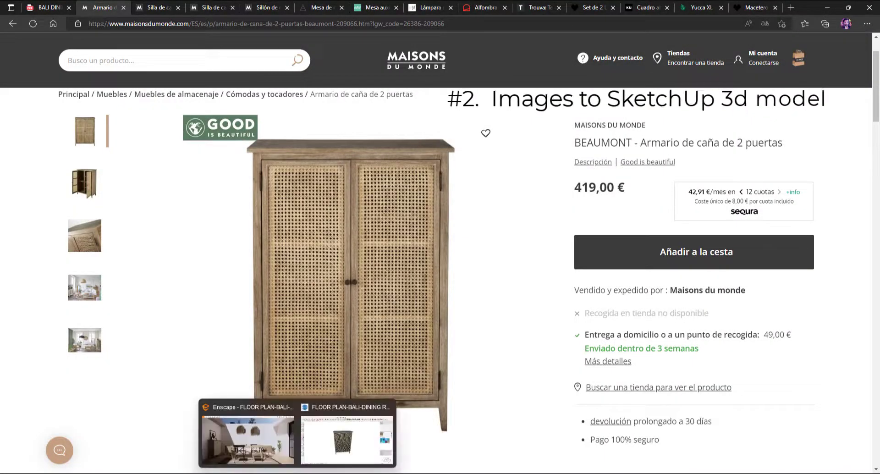
click(346, 452)
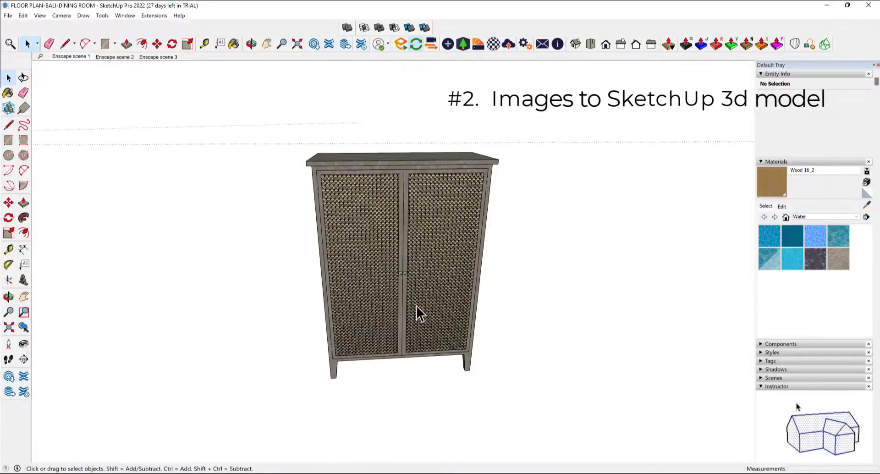
middle_drag(418, 314, 375, 240)
scroll(375, 240, up, 2)
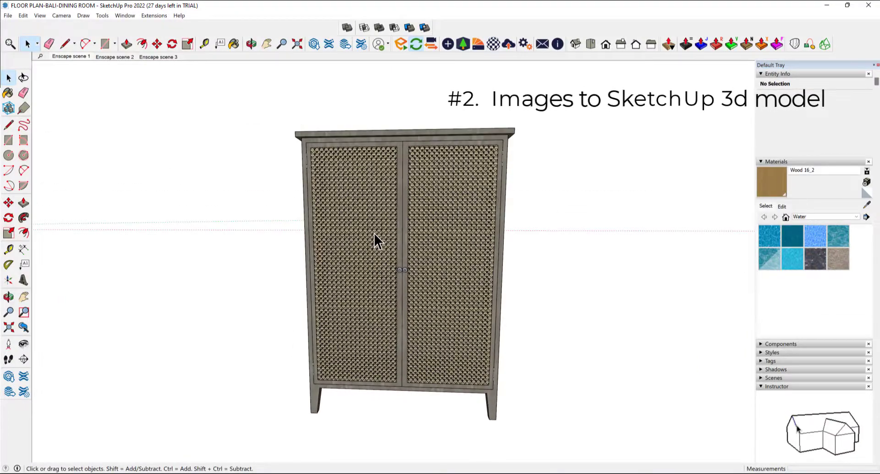
key(super+Right)
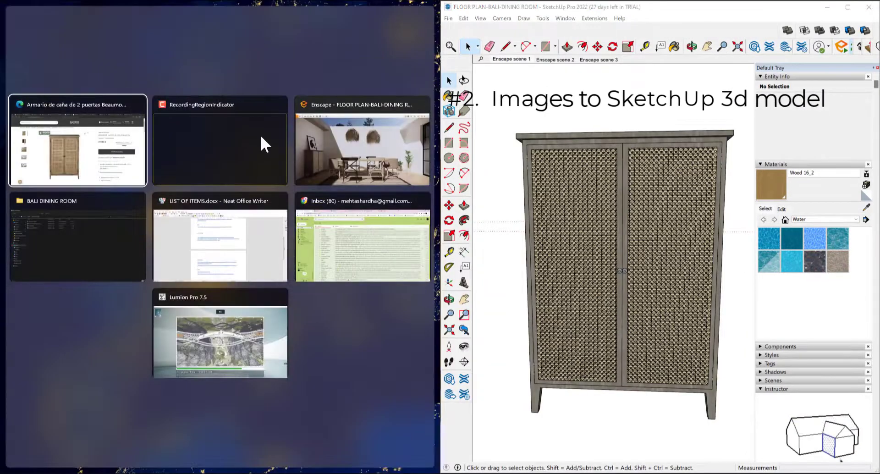
click(110, 150)
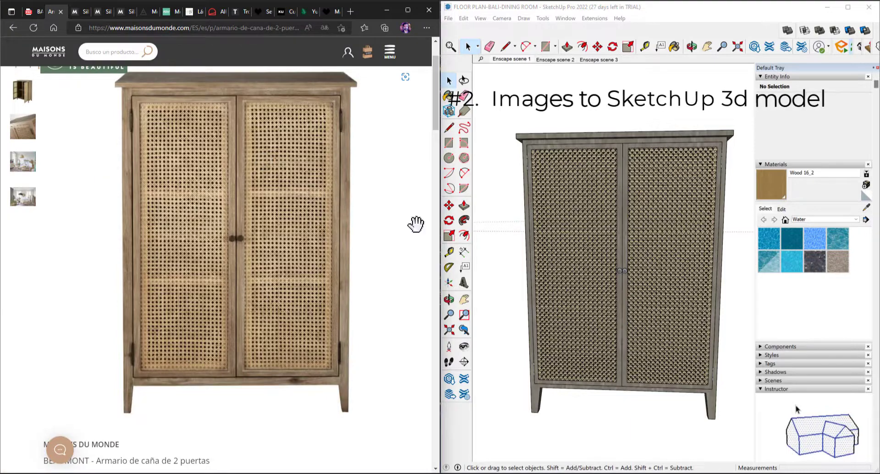
scroll(587, 188, down, 2)
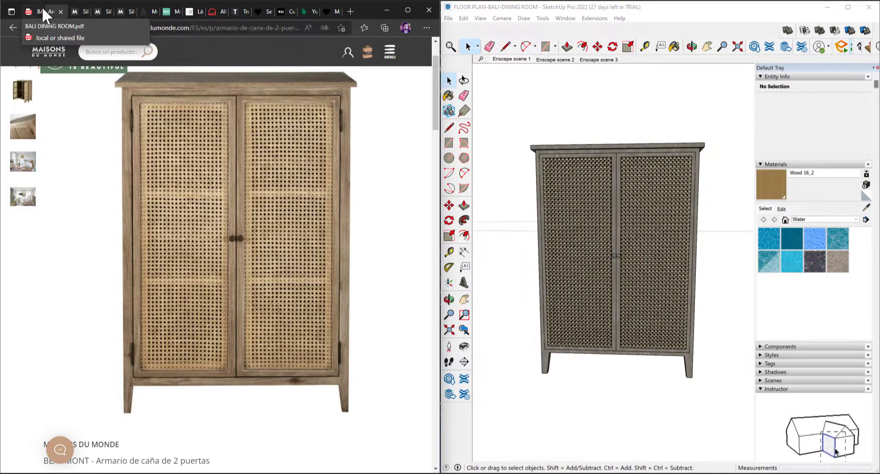
Compare the black rattan and birch chair's product photo with its SketchUp model from a matching angle
click(76, 10)
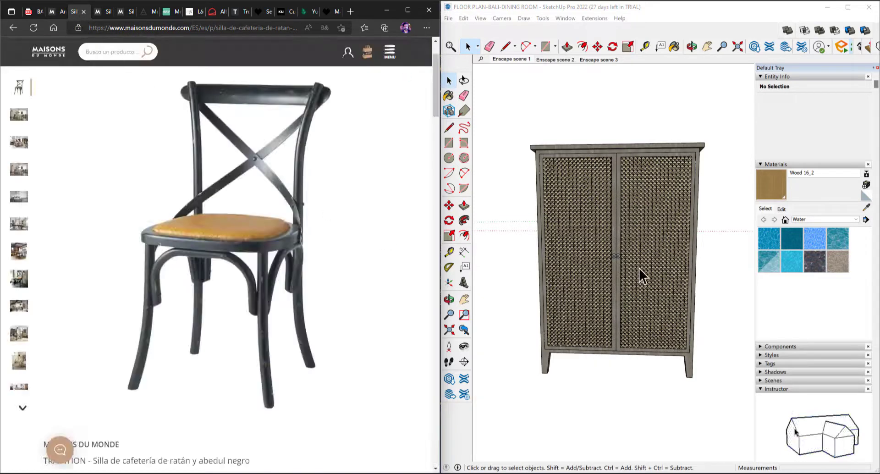
scroll(640, 268, down, 5)
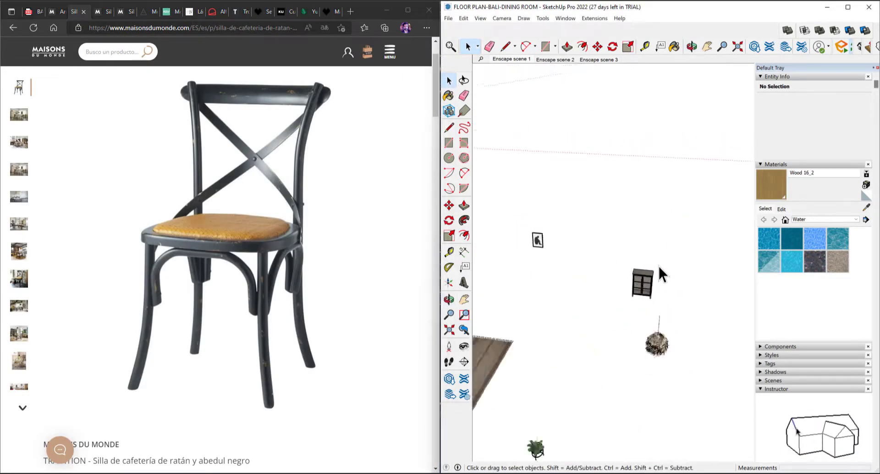
scroll(664, 273, down, 3)
scroll(488, 273, up, 6)
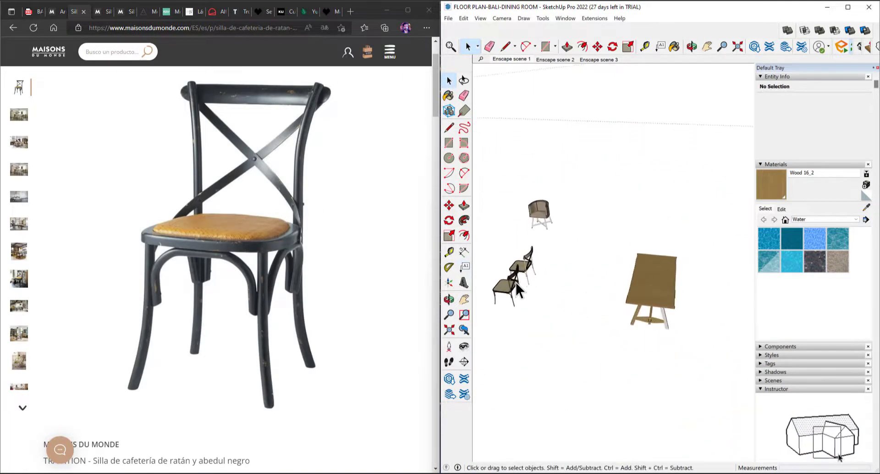
middle_drag(516, 282, 711, 261)
scroll(641, 281, up, 6)
middle_drag(559, 327, 679, 263)
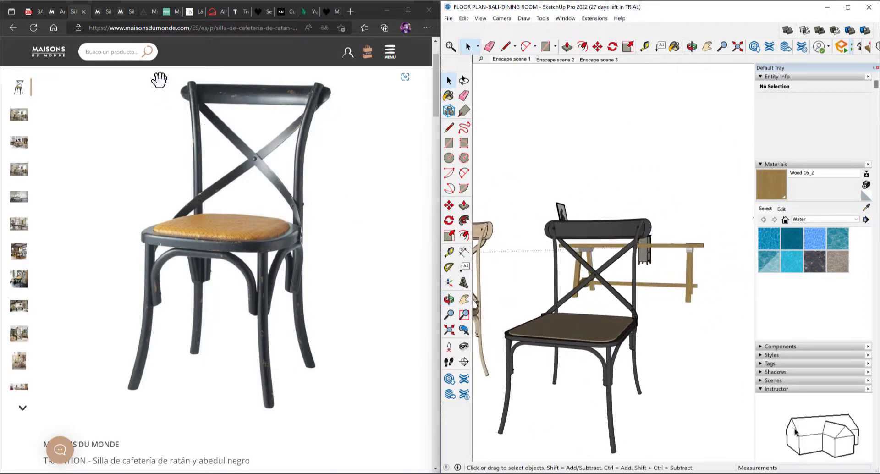
Compare the natural rattan and birch chair's product photo with the light wooden chair model
click(101, 11)
scroll(675, 343, down, 5)
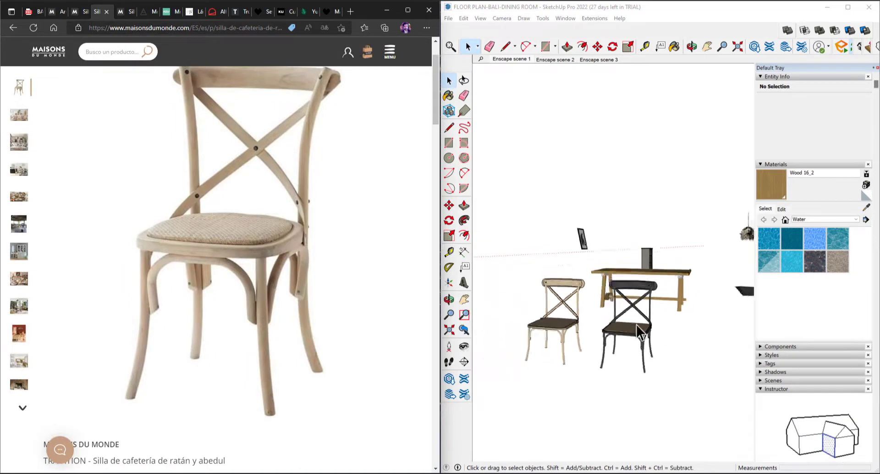
scroll(545, 326, up, 3)
scroll(532, 288, up, 5)
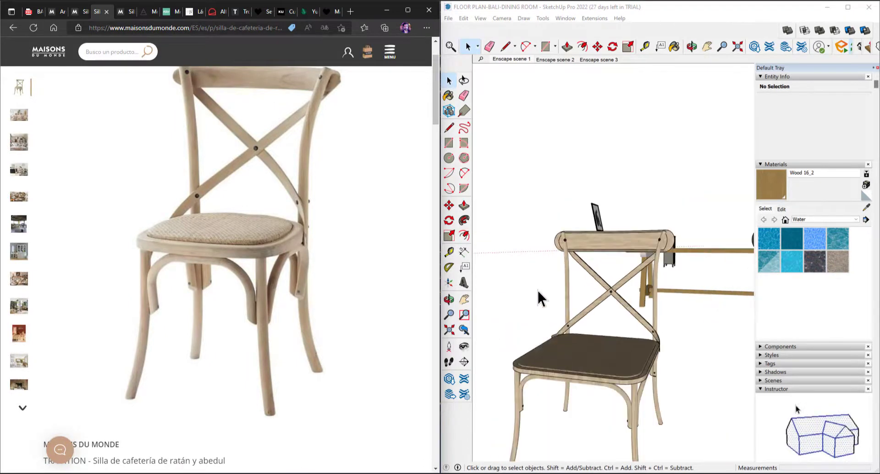
scroll(537, 290, down, 3)
scroll(249, 196, down, 1)
scroll(248, 170, up, 3)
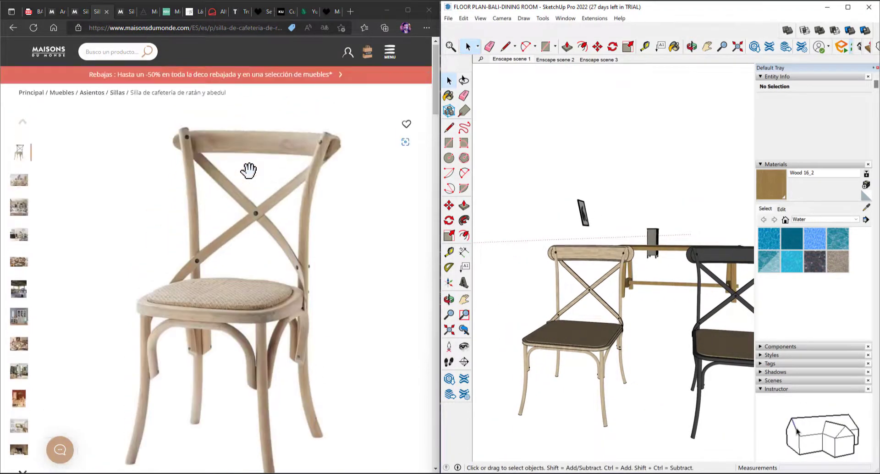
Compare the black beech and cane armchair's product photo with its 3D model from a matching angle
click(124, 11)
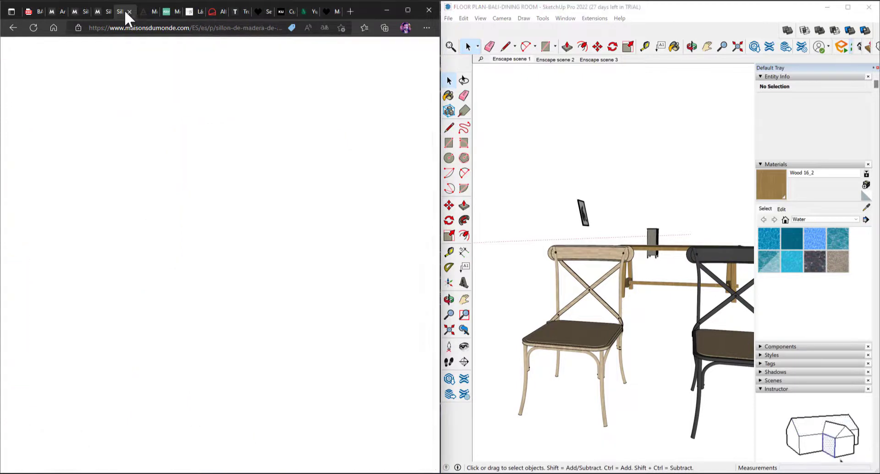
scroll(615, 290, down, 4)
scroll(642, 305, down, 2)
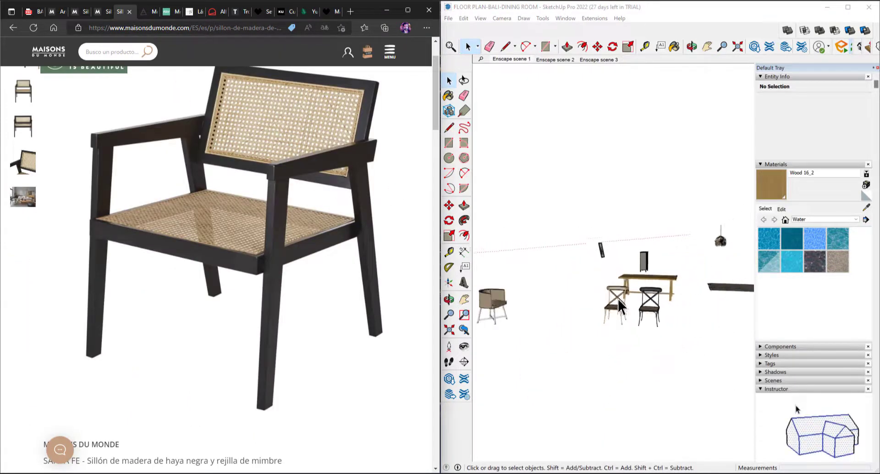
click(605, 301)
scroll(603, 301, down, 3)
scroll(724, 300, up, 6)
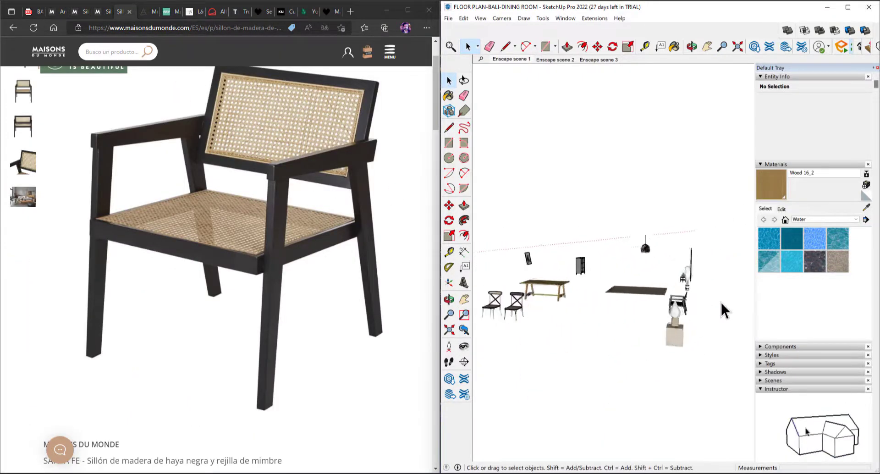
scroll(651, 303, up, 3)
middle_drag(645, 303, 810, 327)
scroll(728, 300, up, 5)
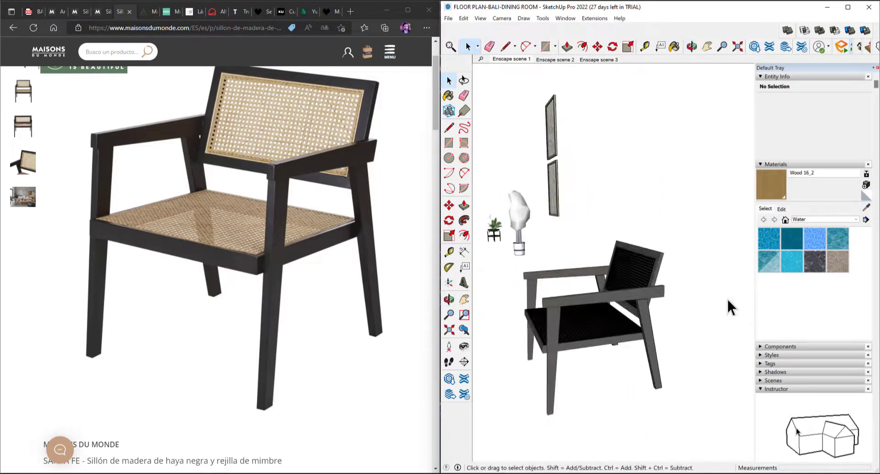
Examine the cane weave on the black armchair model's backrest and seat up close and from the front
mouse_move(644, 322)
middle_down()
mouse_move(757, 323)
mouse_move(676, 326)
mouse_move(678, 306)
middle_up()
scroll(595, 265, up, 6)
scroll(572, 274, down, 5)
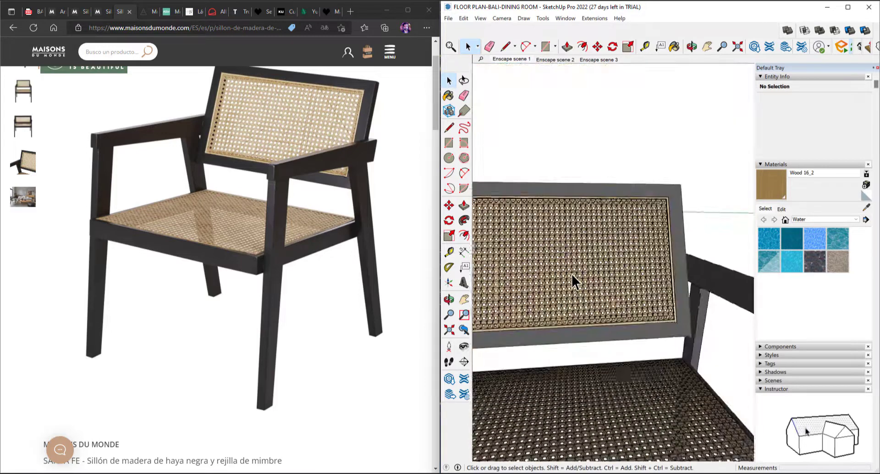
scroll(634, 306, down, 5)
mouse_move(619, 307)
middle_down()
mouse_move(692, 277)
mouse_move(596, 307)
middle_up()
Open the Mesa de comedor Hanson product page and compare its photo with the wooden dining table model
click(149, 14)
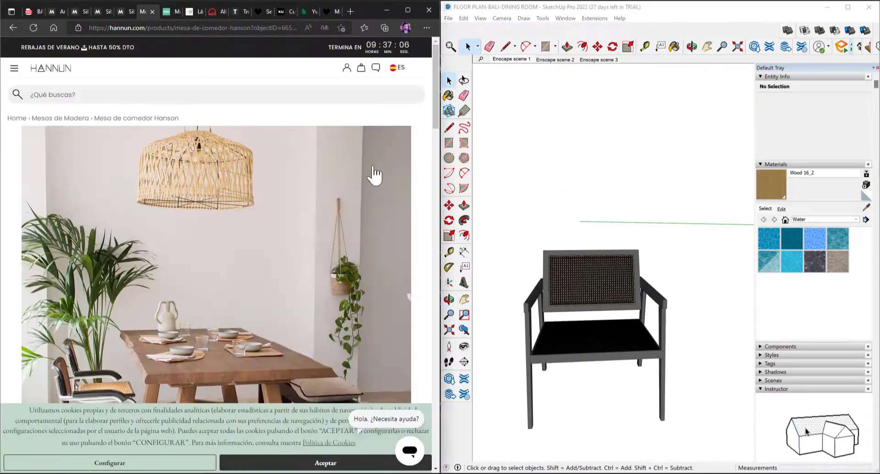
scroll(275, 390, down, 3)
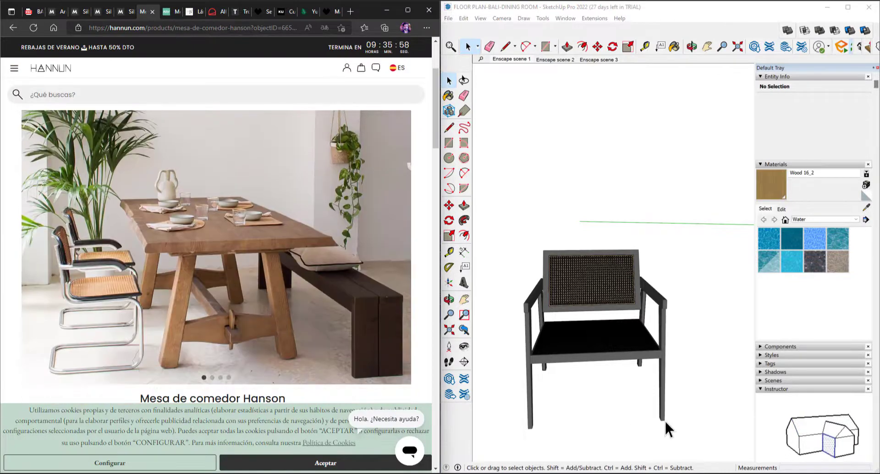
scroll(665, 422, down, 5)
middle_drag(614, 335, 494, 375)
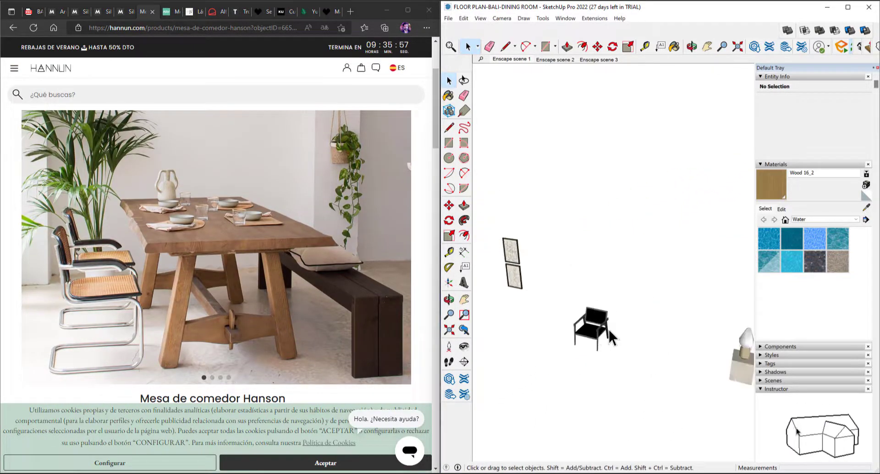
scroll(612, 337, down, 3)
scroll(490, 365, up, 6)
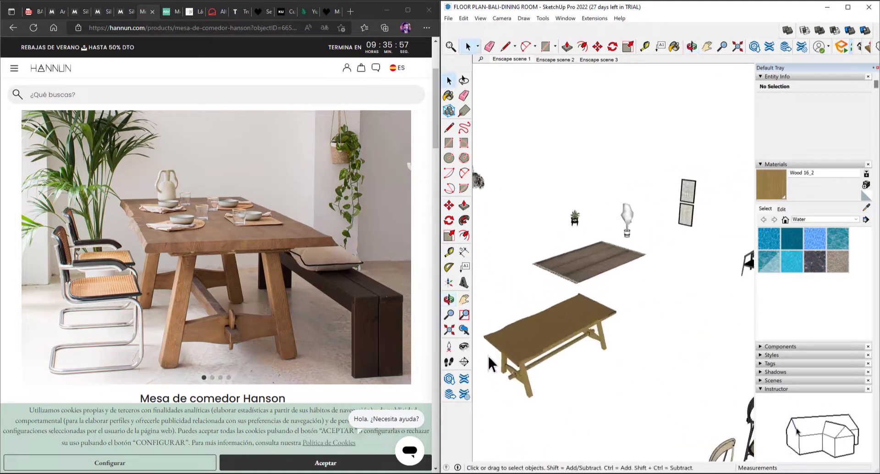
scroll(488, 357, up, 4)
mouse_move(569, 366)
middle_down()
mouse_move(477, 338)
mouse_move(539, 320)
mouse_move(517, 314)
mouse_move(526, 309)
mouse_move(573, 338)
mouse_move(514, 312)
middle_up()
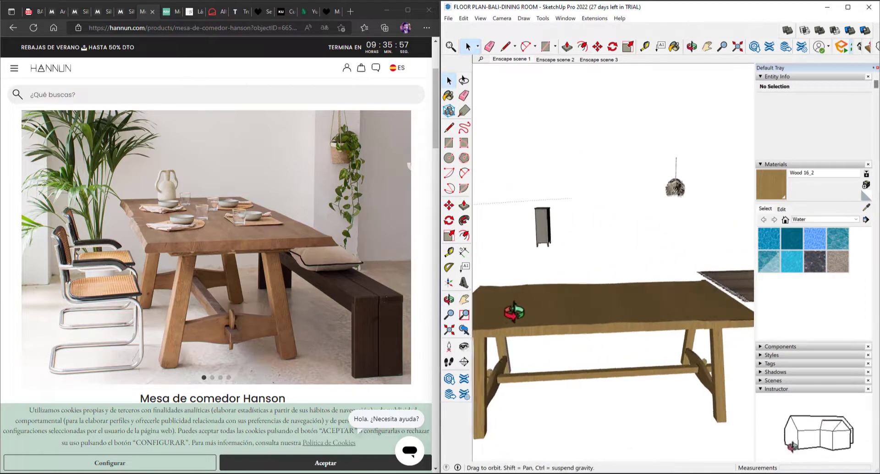
drag(514, 313, 498, 309)
scroll(719, 367, down, 4)
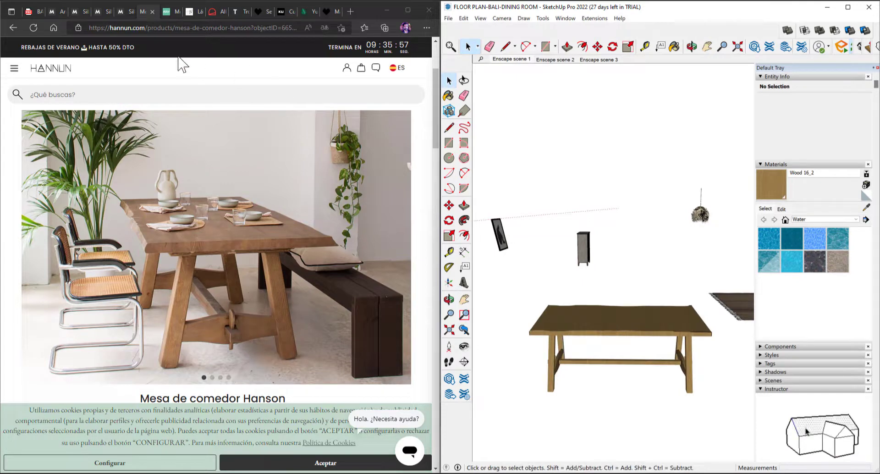
Open the Lesley side table's product page and compare its marble cube with the cube model from a corner angle
click(167, 12)
scroll(614, 316, down, 4)
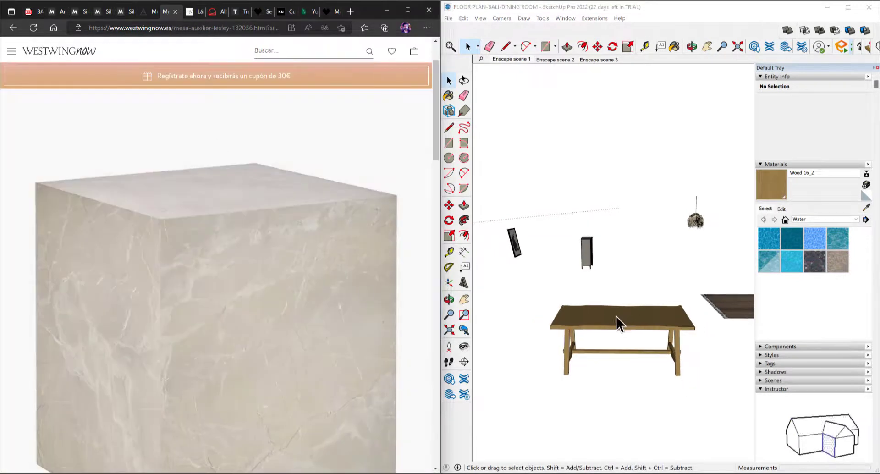
scroll(598, 287, down, 5)
scroll(750, 358, up, 4)
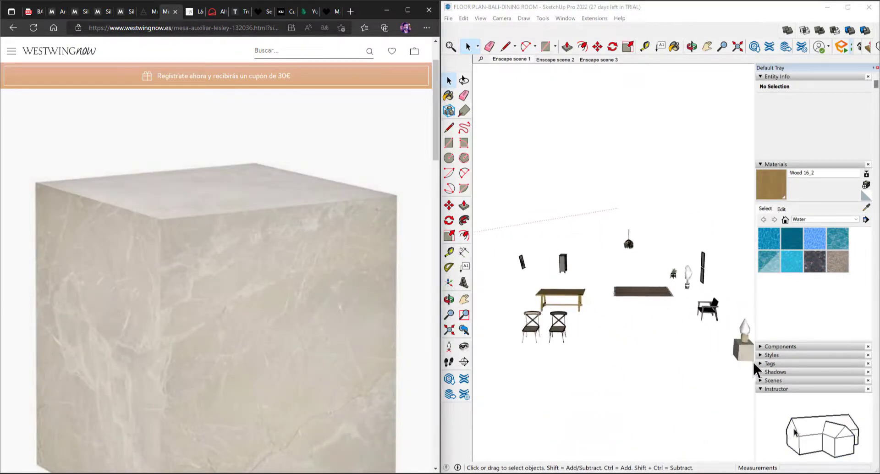
scroll(672, 339, up, 6)
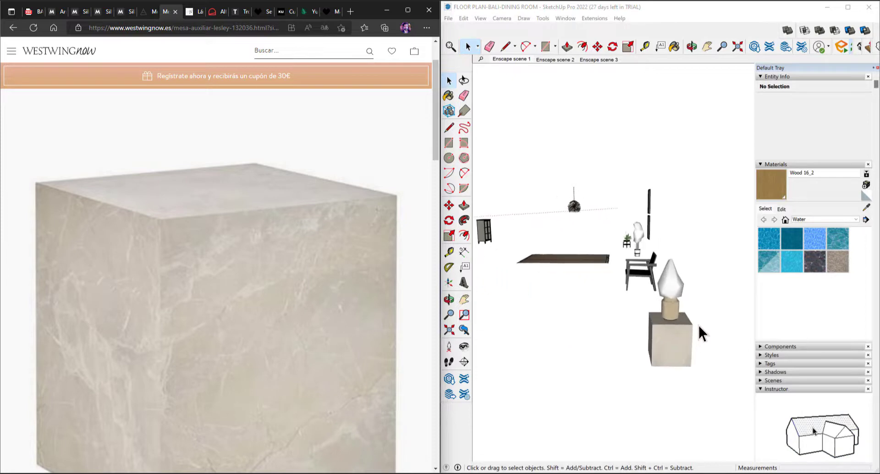
mouse_move(677, 369)
middle_down()
mouse_move(622, 328)
mouse_move(463, 309)
middle_up()
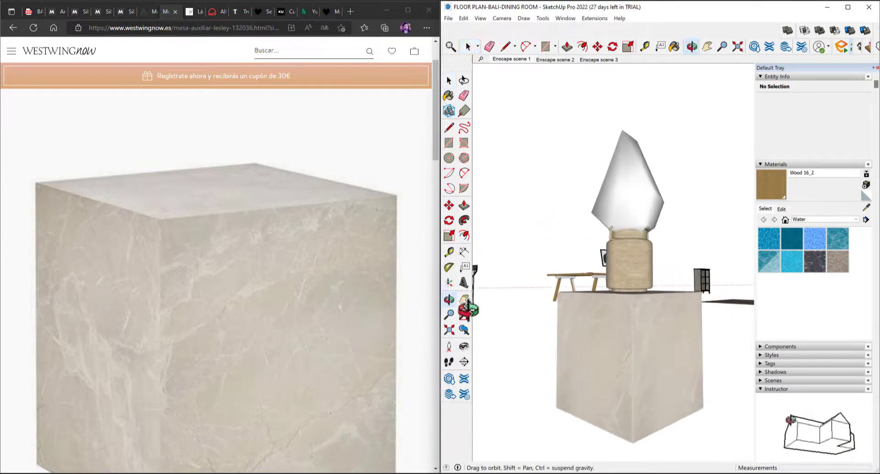
scroll(230, 246, down, 2)
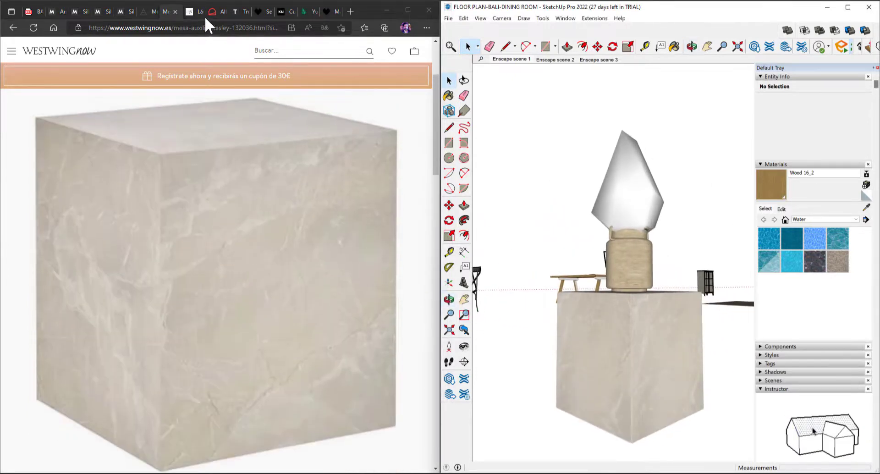
Open the Lámpara de techo Harry product page and compare the fibre lamp with its 3D model from several angles
click(192, 12)
scroll(680, 336, down, 5)
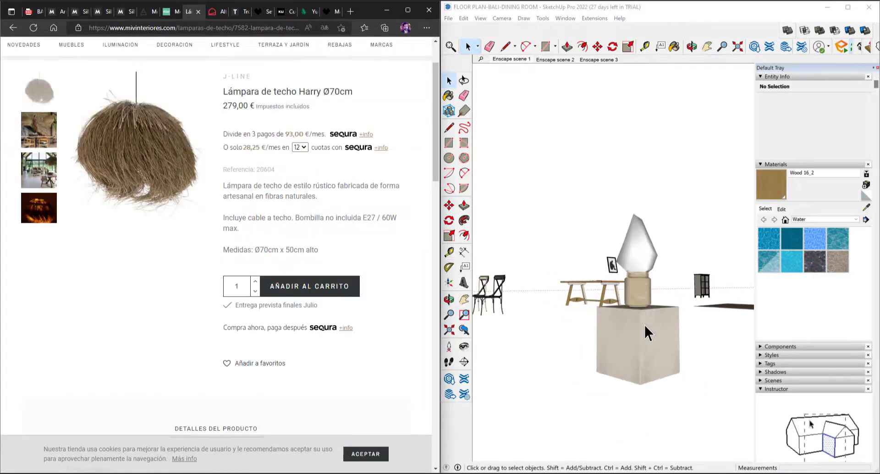
scroll(645, 326, down, 5)
mouse_move(607, 304)
middle_down()
mouse_move(633, 365)
mouse_move(719, 287)
middle_up()
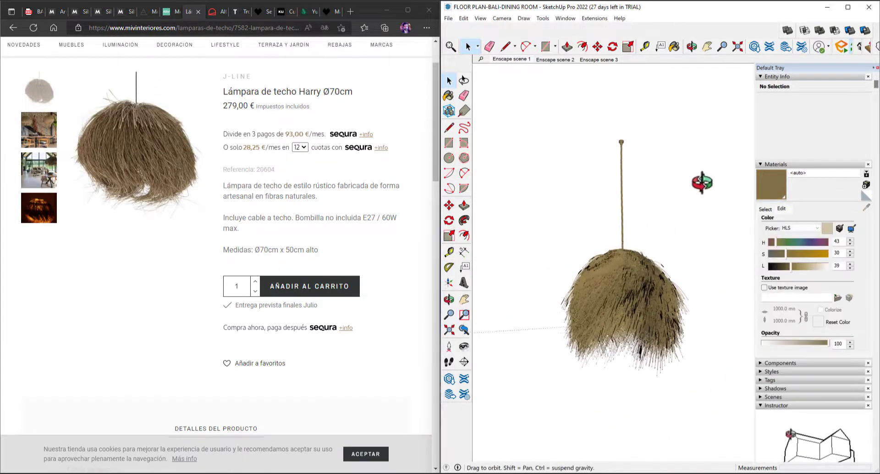
mouse_move(682, 170)
middle_down()
mouse_move(614, 153)
mouse_move(538, 195)
mouse_move(541, 252)
mouse_move(579, 285)
mouse_move(515, 203)
mouse_move(658, 344)
mouse_move(633, 309)
mouse_move(624, 275)
mouse_move(542, 158)
mouse_move(561, 227)
mouse_move(559, 424)
mouse_move(630, 316)
mouse_move(583, 363)
mouse_move(503, 414)
mouse_move(434, 379)
mouse_move(507, 413)
mouse_move(573, 408)
middle_up()
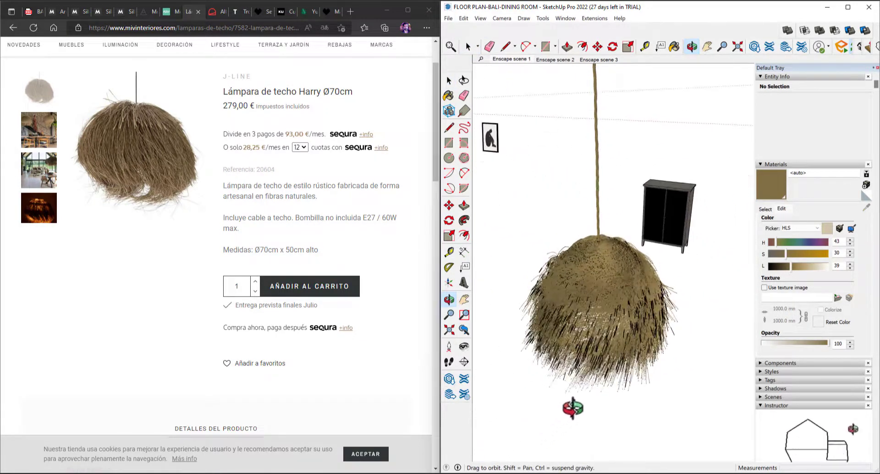
scroll(617, 307, down, 3)
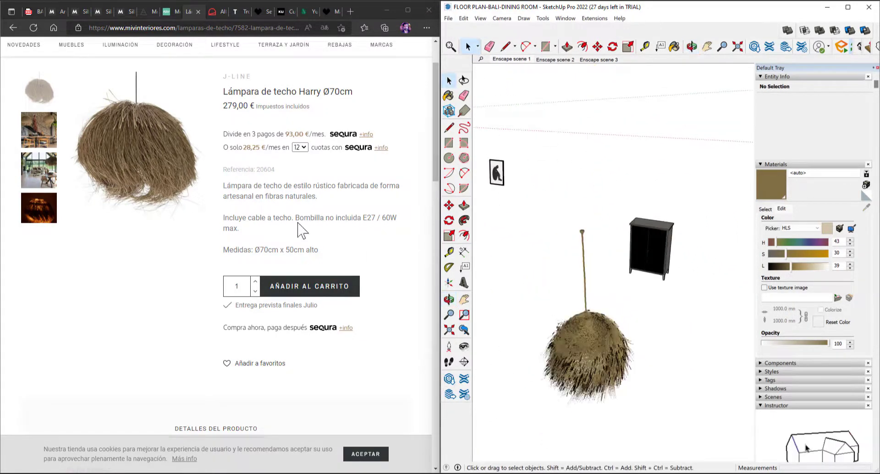
Open the Brunilda rug's product page and compare the striped, fringed rug with its 3D model
click(216, 13)
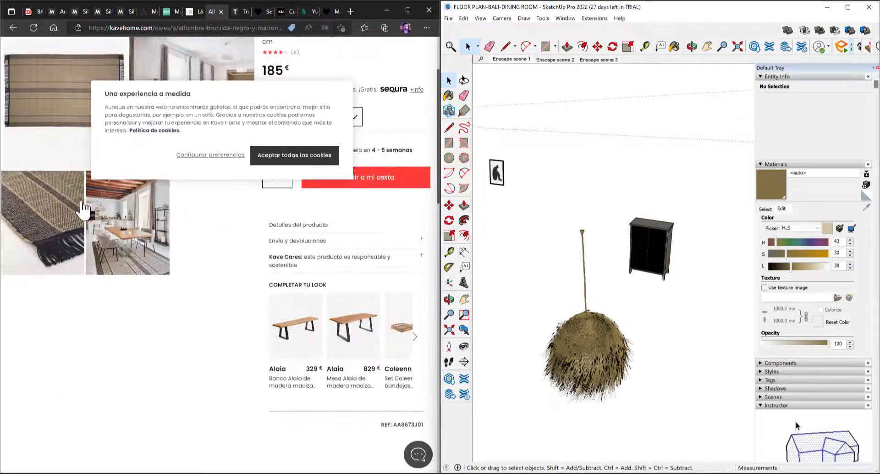
scroll(184, 186, up, 2)
scroll(81, 220, up, 1)
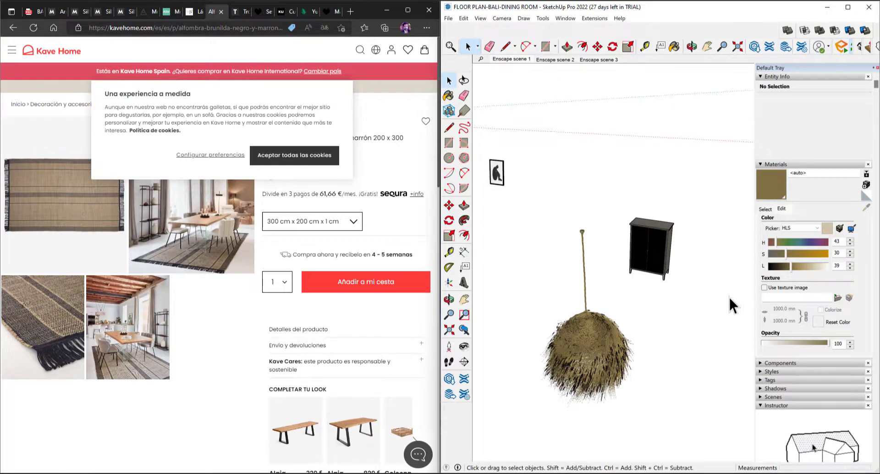
scroll(688, 299, down, 7)
scroll(543, 312, up, 4)
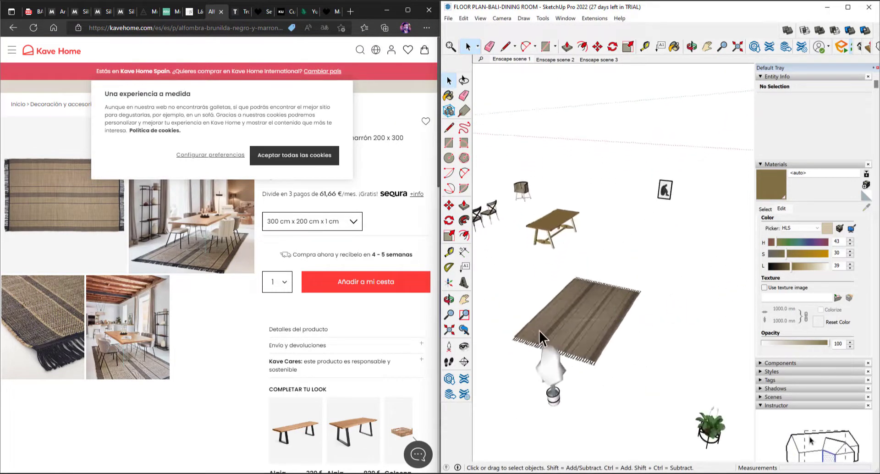
middle_drag(539, 331, 553, 302)
scroll(613, 279, up, 5)
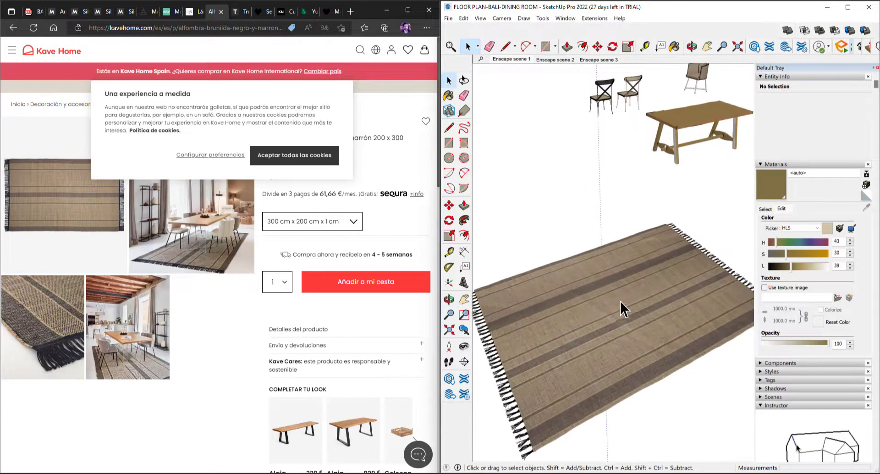
scroll(614, 305, down, 3)
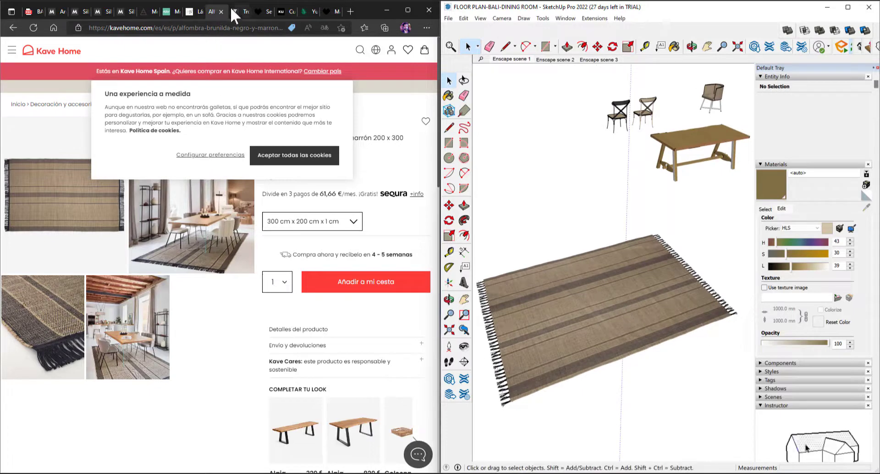
Open the Terracotta Vase - Washed Beige Large page and bring the vase on the marble cube into close view
click(235, 13)
scroll(655, 207, down, 5)
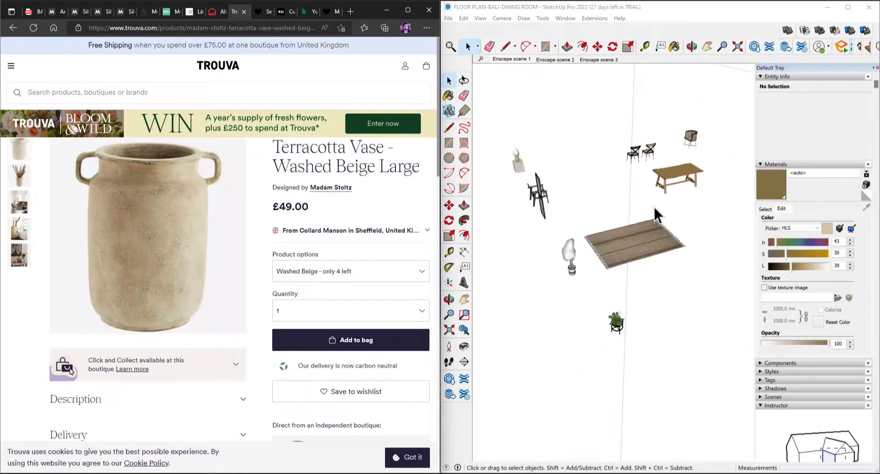
scroll(643, 236, down, 3)
scroll(524, 157, up, 5)
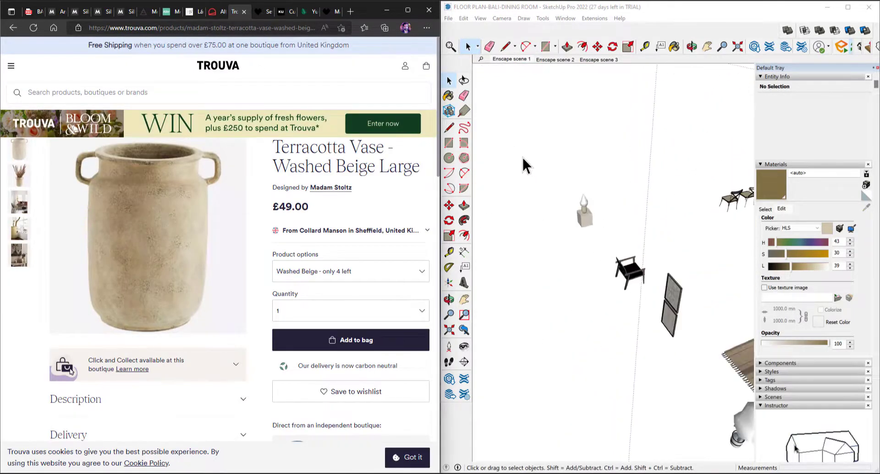
scroll(579, 198, up, 10)
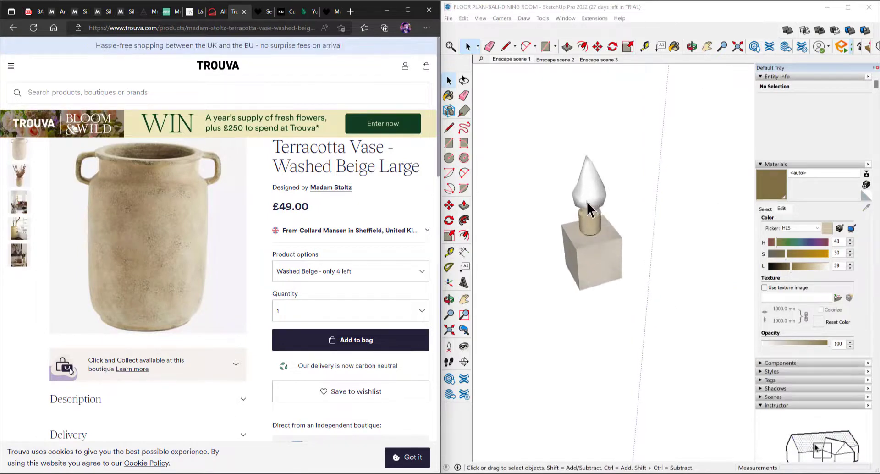
middle_drag(585, 209, 524, 147)
Delete the white plant component from the terracotta vase model and compare the bare vase with its product photo
click(598, 155)
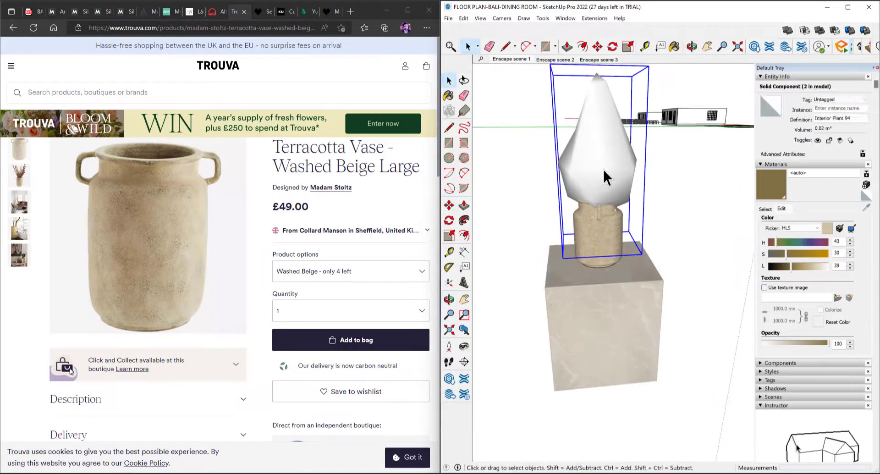
key(Delete)
mouse_move(603, 197)
middle_down()
mouse_move(506, 226)
mouse_move(589, 255)
mouse_move(751, 281)
mouse_move(726, 235)
middle_up()
scroll(556, 212, up, 5)
scroll(725, 234, up, 5)
scroll(722, 233, down, 5)
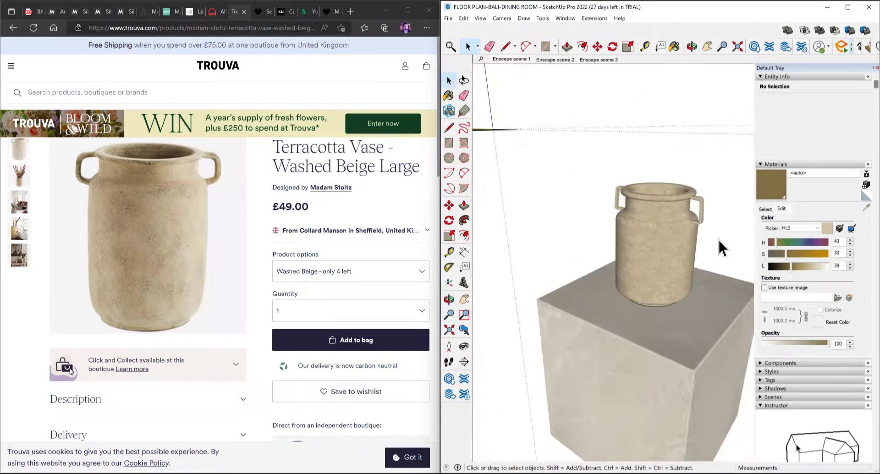
scroll(718, 239, up, 2)
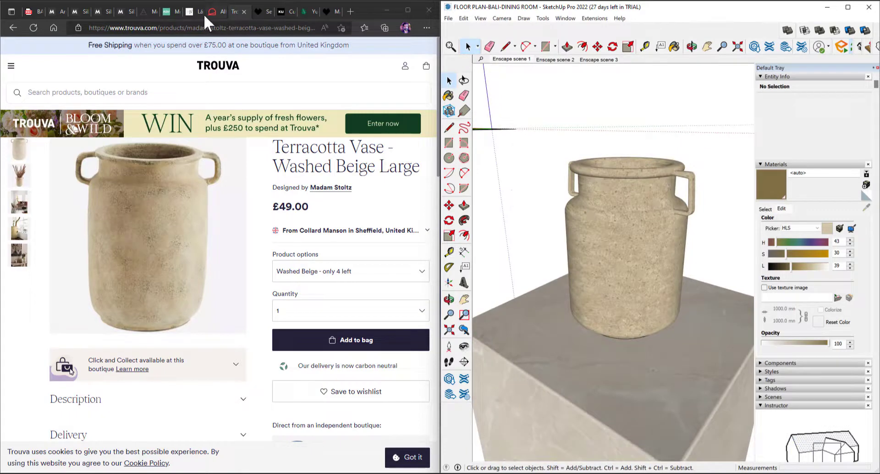
Open the Sklum decorative prints page and compare the line-art prints with the two framed models from the front
click(260, 13)
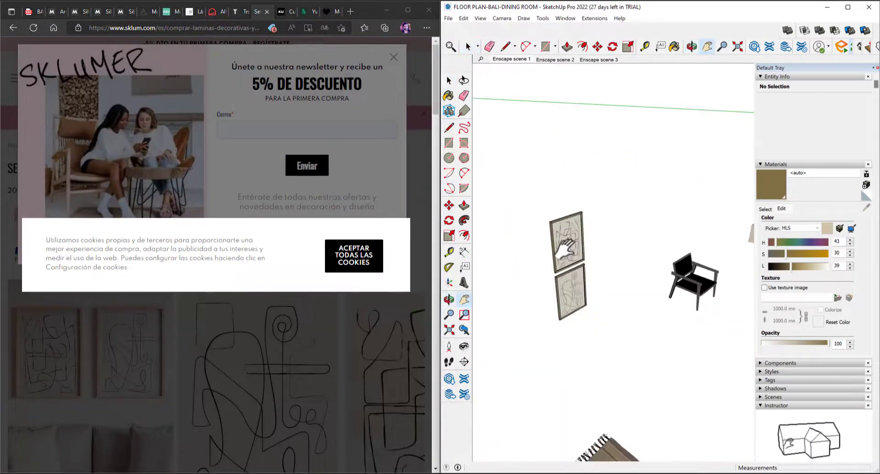
scroll(590, 259, up, 5)
middle_drag(593, 258, 544, 262)
mouse_move(544, 262)
shift+middle_down()
mouse_move(590, 260)
mouse_move(518, 239)
mouse_move(510, 225)
shift+middle_up()
scroll(128, 381, down, 3)
scroll(129, 381, up, 3)
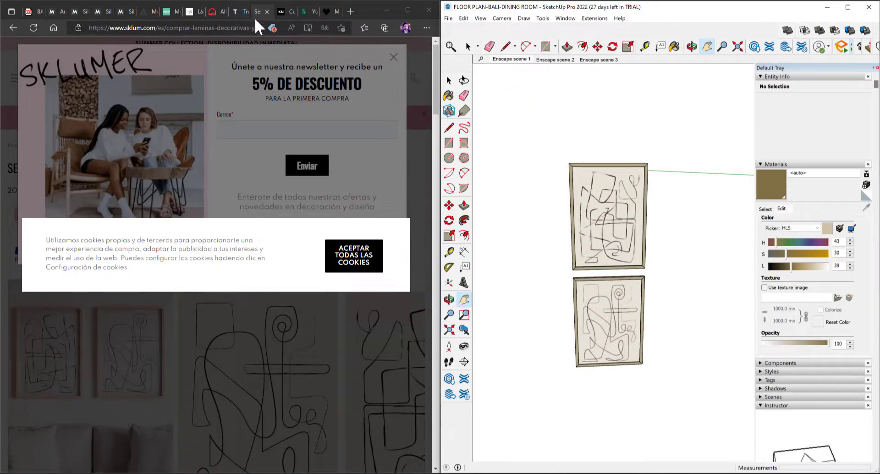
Open the Kuadro Yourself print's product page and compare the seated-figure artwork with its black-framed model
click(279, 13)
scroll(301, 191, down, 2)
scroll(594, 242, down, 5)
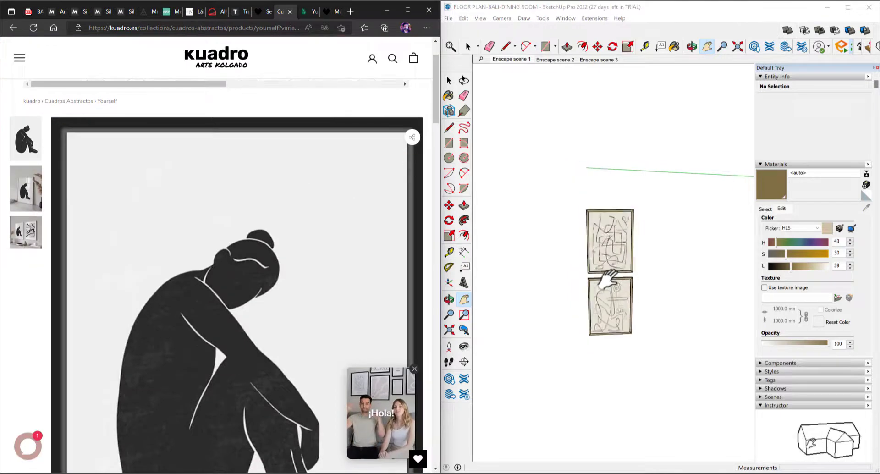
scroll(594, 244, down, 4)
scroll(487, 437, up, 5)
middle_drag(504, 412, 772, 245)
scroll(536, 263, up, 3)
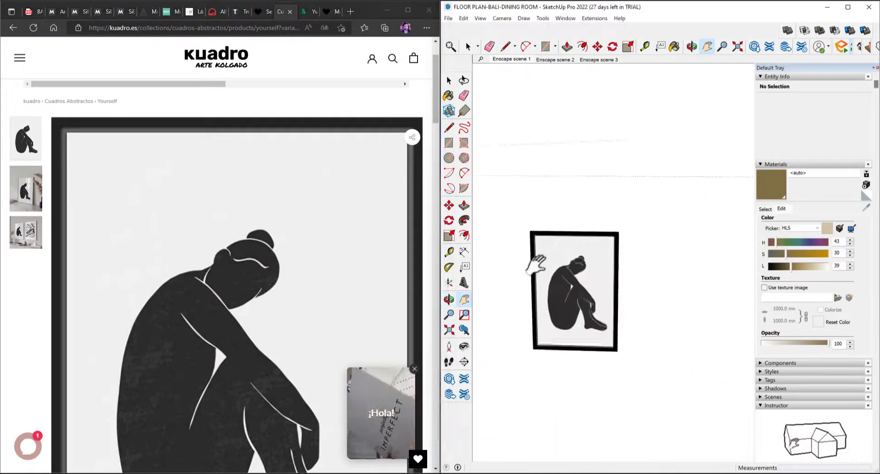
mouse_move(582, 279)
middle_down()
mouse_move(591, 326)
mouse_move(670, 430)
mouse_move(668, 296)
mouse_move(734, 257)
mouse_move(439, 192)
middle_up()
View the Yucca XL and cane planter product pages, and maximize the SketchUp model window
click(307, 13)
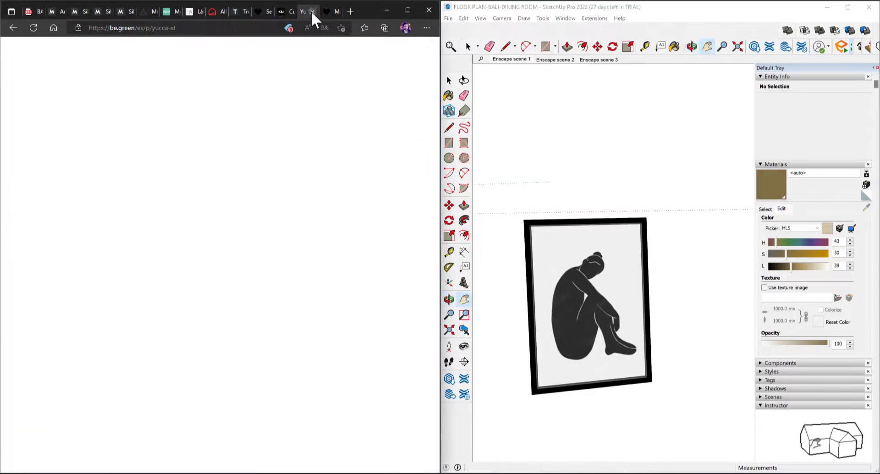
scroll(632, 286, down, 3)
scroll(632, 287, down, 5)
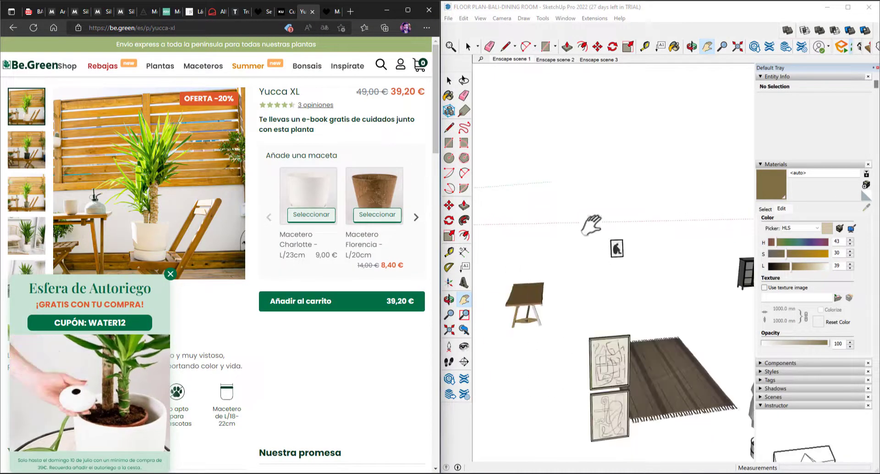
click(332, 13)
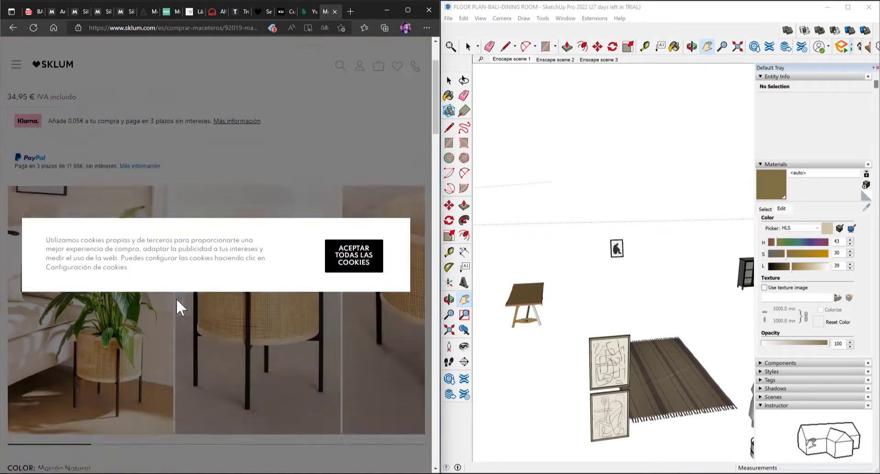
click(847, 7)
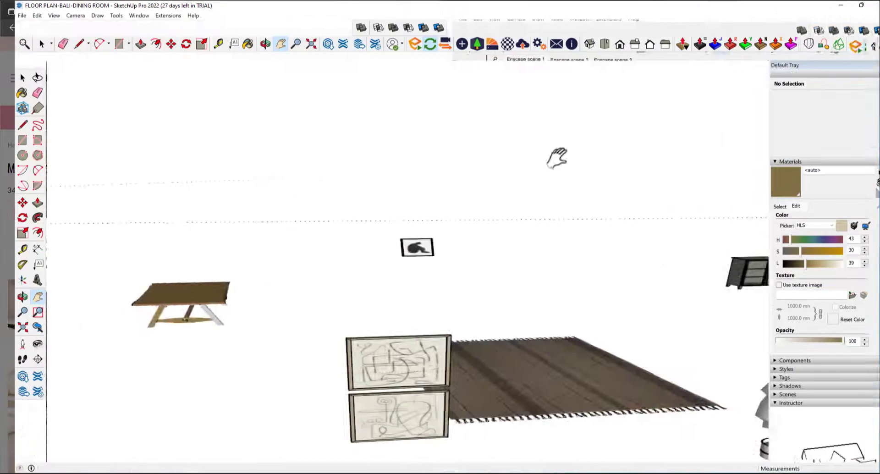
View the whole group of furniture and decor models laid out together beside the floor plan
scroll(470, 293, down, 5)
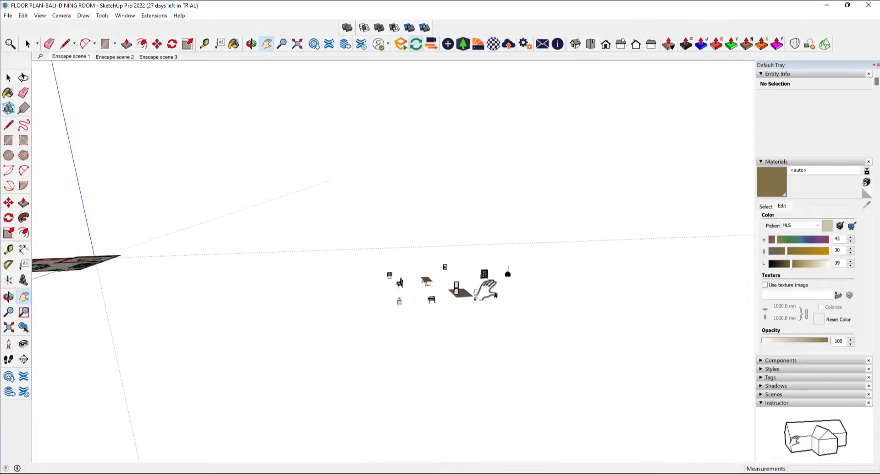
scroll(483, 294, up, 2)
scroll(409, 285, up, 1)
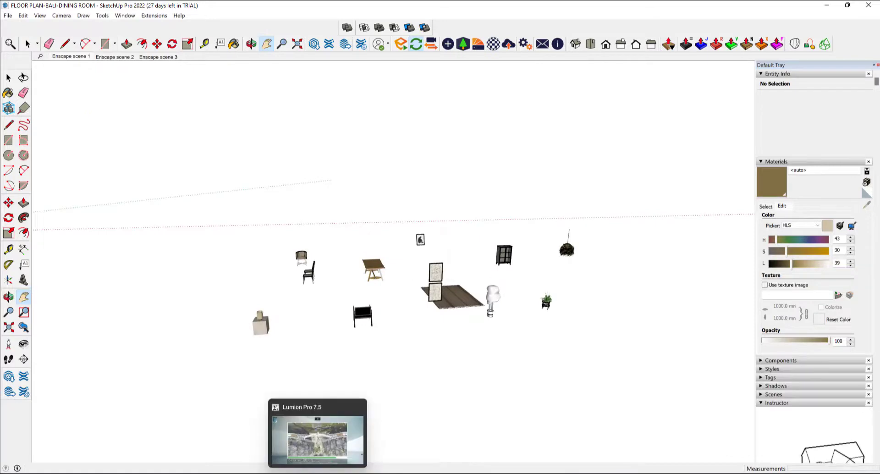
Switch to the browser's Bali dining room PDF and examine the enlarged furniture layout plan on page 6
click(319, 473)
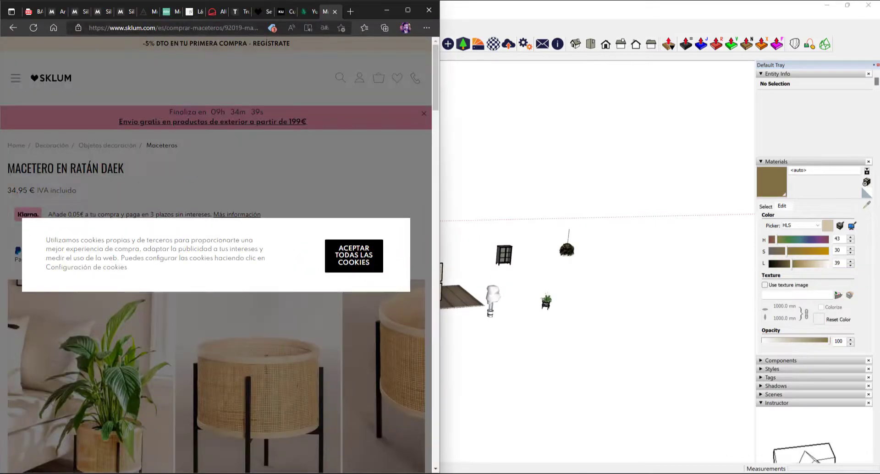
click(27, 12)
scroll(270, 297, up, 10)
scroll(270, 288, up, 3)
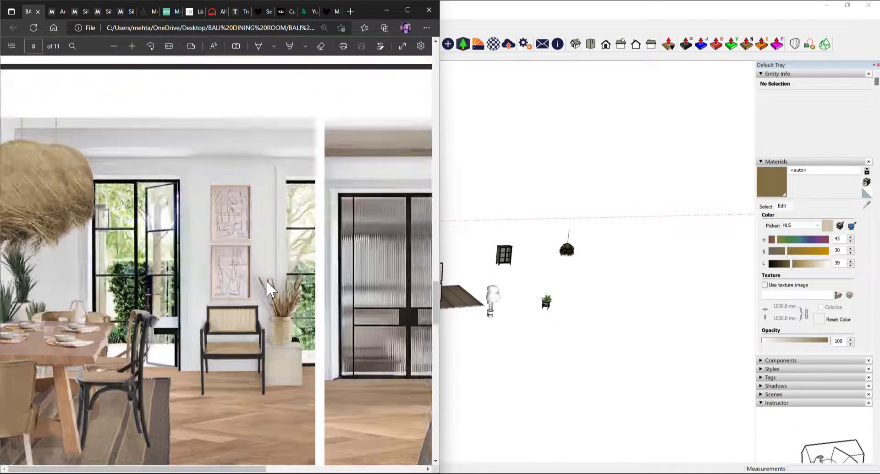
ctrl+scroll(271, 288, down, 2)
scroll(270, 289, up, 6)
scroll(270, 289, up, 4)
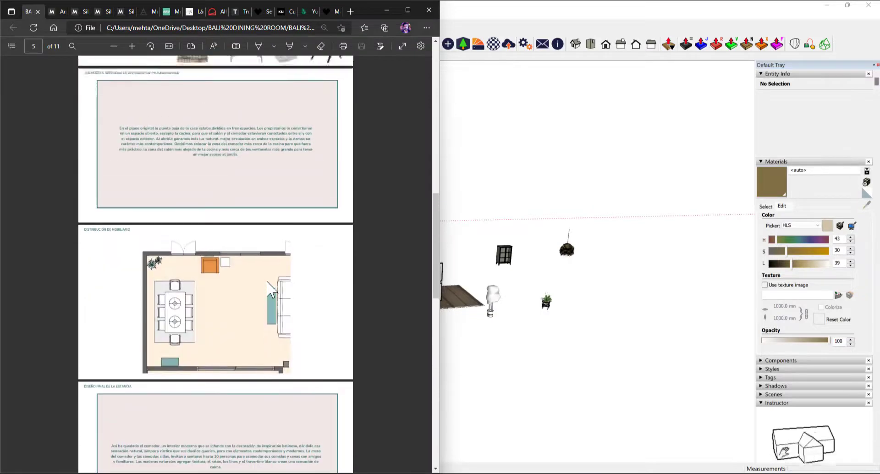
ctrl+scroll(242, 362, up, 2)
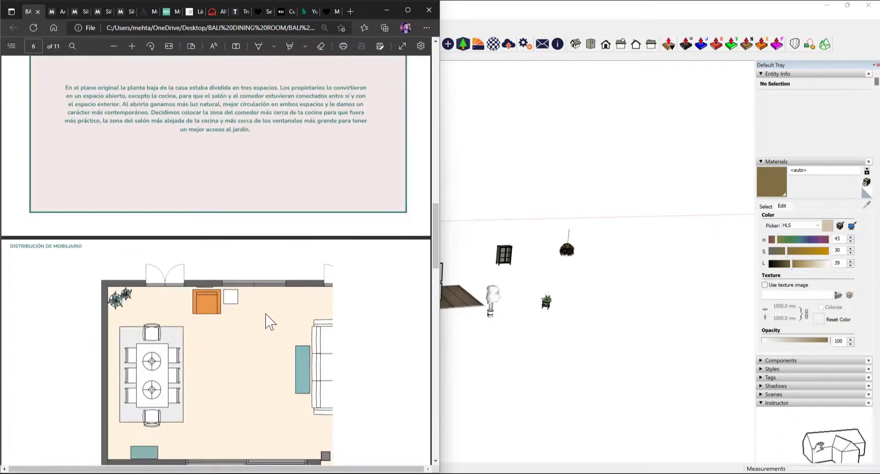
scroll(256, 320, down, 2)
ctrl+scroll(250, 322, up, 1)
Place the SketchUp window side by side with the furniture layout plan and open Enscape scene 1
click(545, 6)
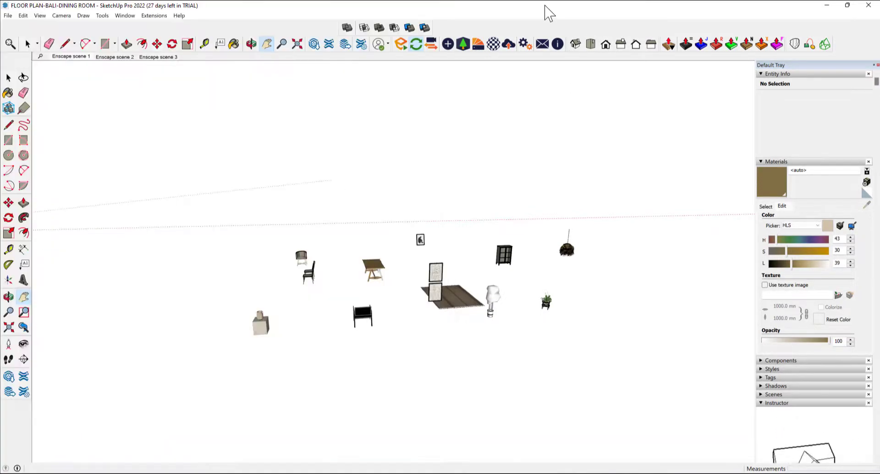
key(super+Right)
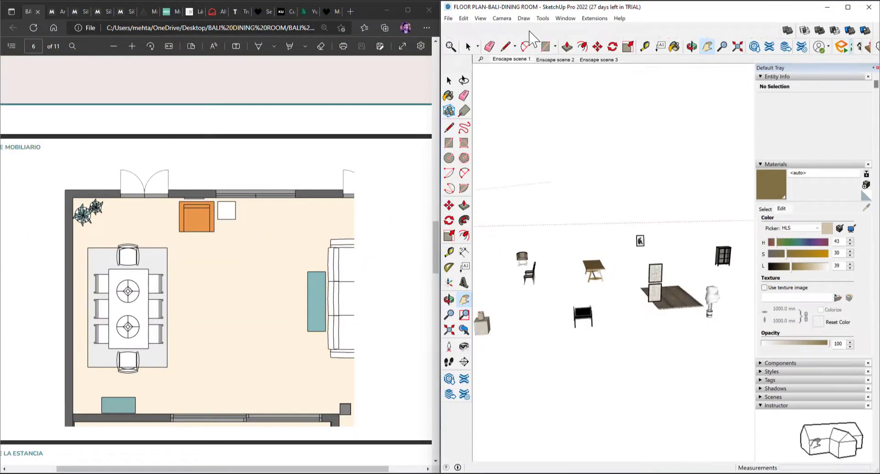
click(511, 59)
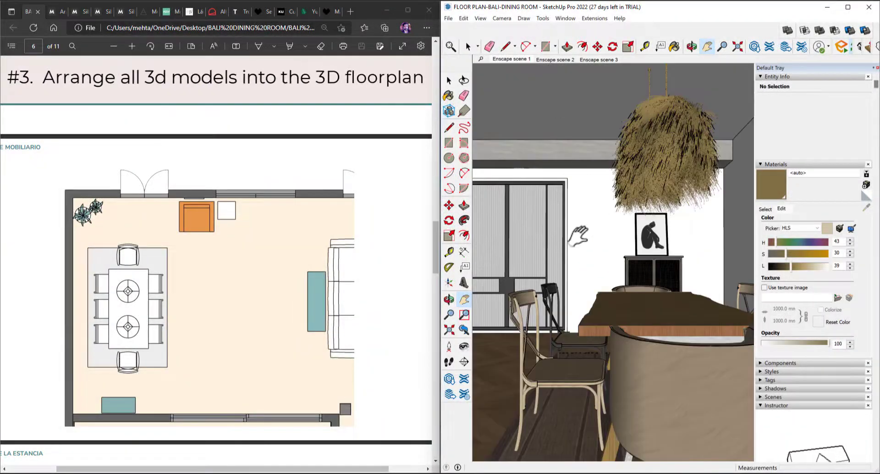
Look around the furnished dining room from the sideboard to a frontal view of the table, pendant lamps and armchair corner
mouse_move(579, 237)
middle_down()
mouse_move(618, 256)
mouse_move(725, 279)
mouse_move(816, 266)
middle_up()
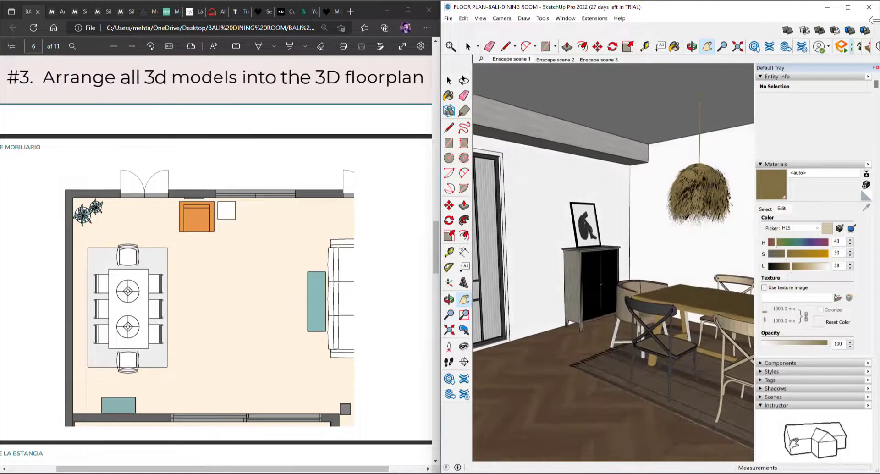
click(877, 68)
middle_drag(712, 187, 727, 187)
drag(727, 187, 626, 176)
mouse_move(626, 177)
middle_down()
mouse_move(667, 186)
mouse_move(689, 211)
mouse_move(728, 212)
middle_up()
scroll(723, 222, down, 2)
drag(722, 224, 672, 218)
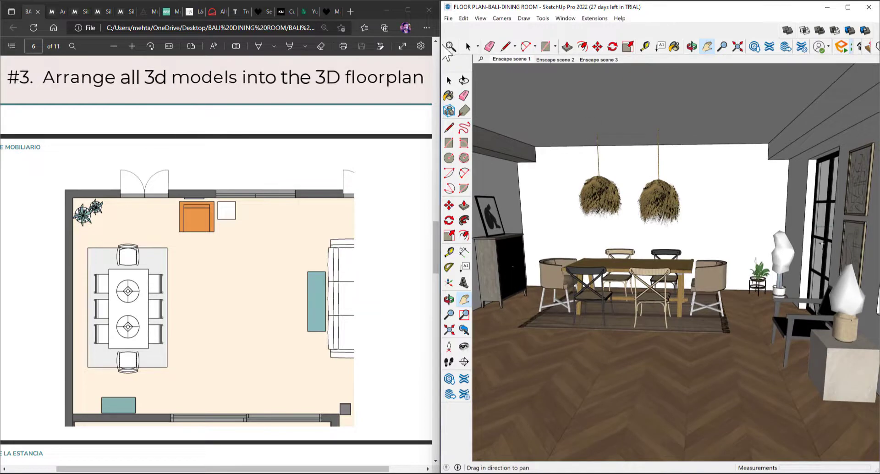
Delete the ceiling of the dining room model
key(space)
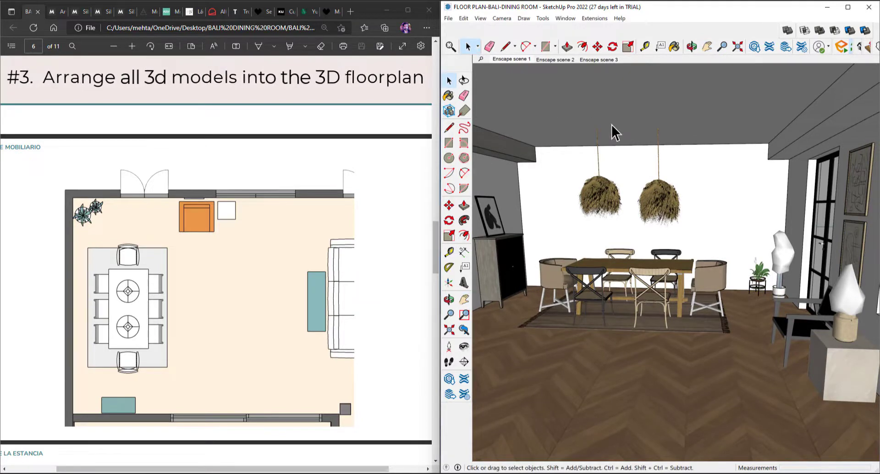
middle_drag(645, 124, 644, 123)
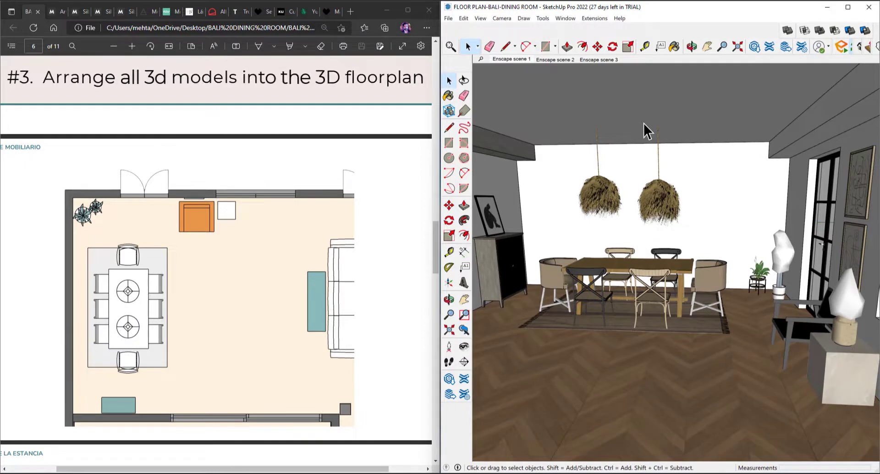
double_click(644, 124)
click(644, 124)
key(Escape)
key(Delete)
Compare the furniture arrangement seen from above with the PDF layout plan, focusing on the dining table and armchair corner
mouse_move(635, 133)
middle_down()
mouse_move(644, 222)
mouse_move(699, 362)
mouse_move(718, 266)
mouse_move(652, 308)
mouse_move(660, 294)
mouse_move(712, 322)
mouse_move(717, 266)
mouse_move(707, 251)
mouse_move(701, 265)
mouse_move(694, 257)
middle_up()
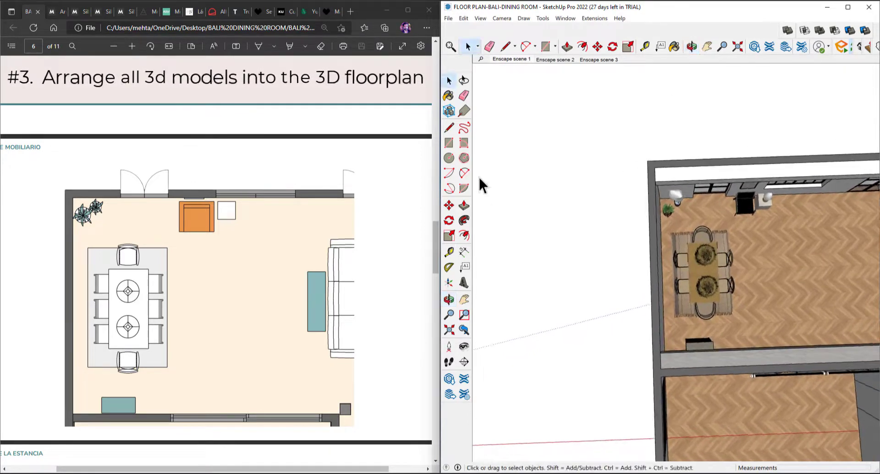
click(464, 299)
mouse_move(667, 282)
mouse_down()
mouse_move(490, 236)
mouse_move(475, 252)
mouse_up()
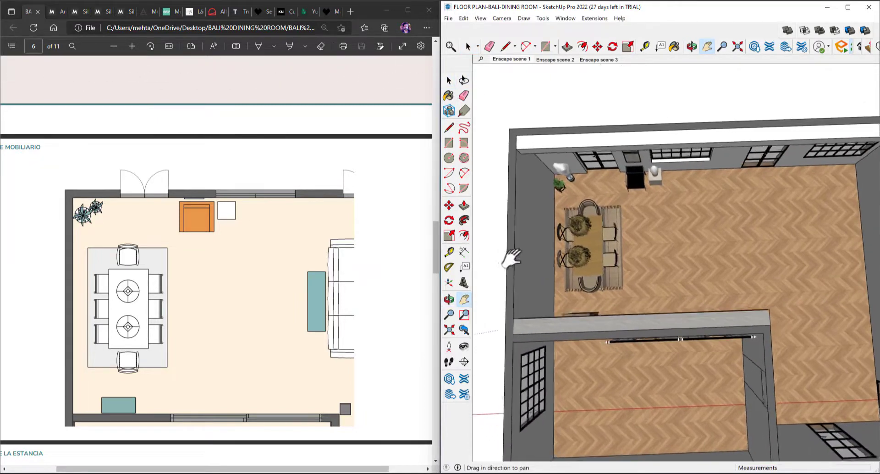
scroll(532, 197, up, 4)
scroll(614, 225, up, 1)
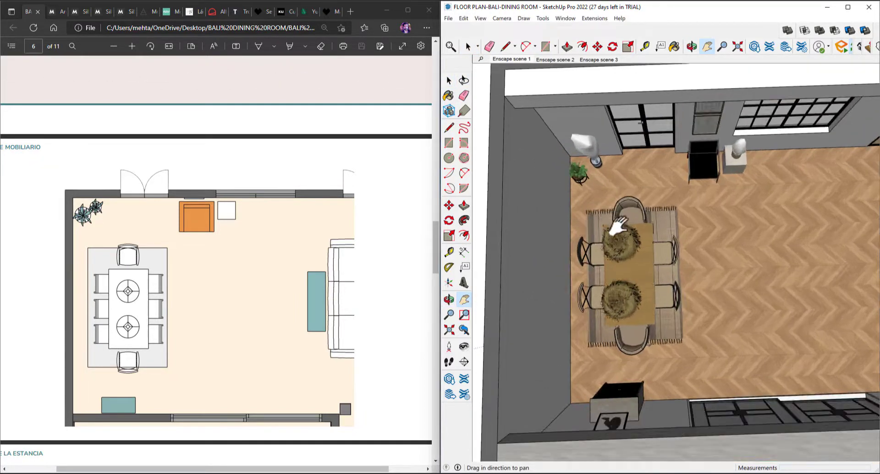
drag(615, 226, 607, 227)
mouse_move(607, 227)
middle_down()
mouse_move(601, 221)
mouse_move(626, 225)
middle_up()
View the furnished room from inside, facing the dining table and the two pendant lamps
mouse_move(672, 277)
middle_down()
mouse_move(589, 230)
mouse_move(556, 189)
mouse_move(614, 235)
mouse_move(548, 138)
middle_up()
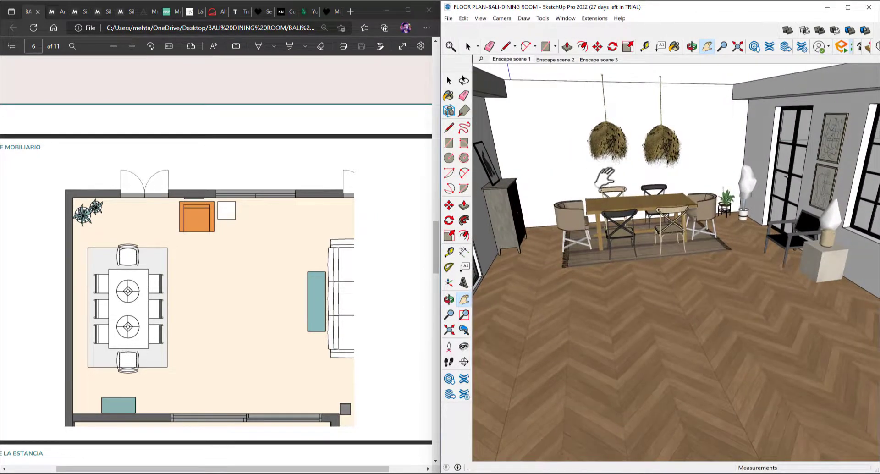
scroll(609, 176, up, 5)
scroll(619, 159, down, 8)
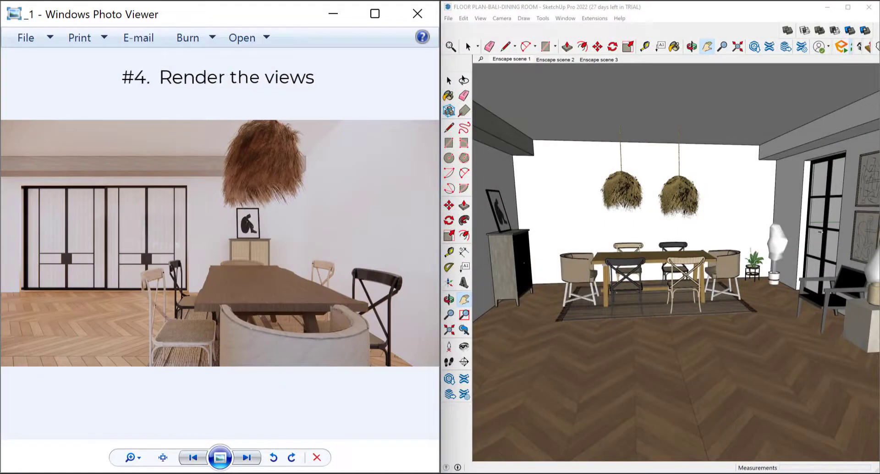
Maximize Windows Photo Viewer and look through the dining room renders from _1 to _9
click(375, 18)
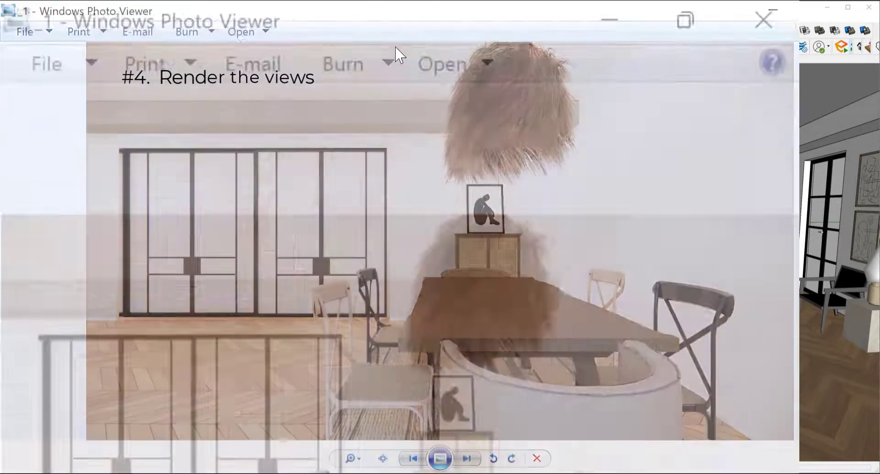
key(Right)
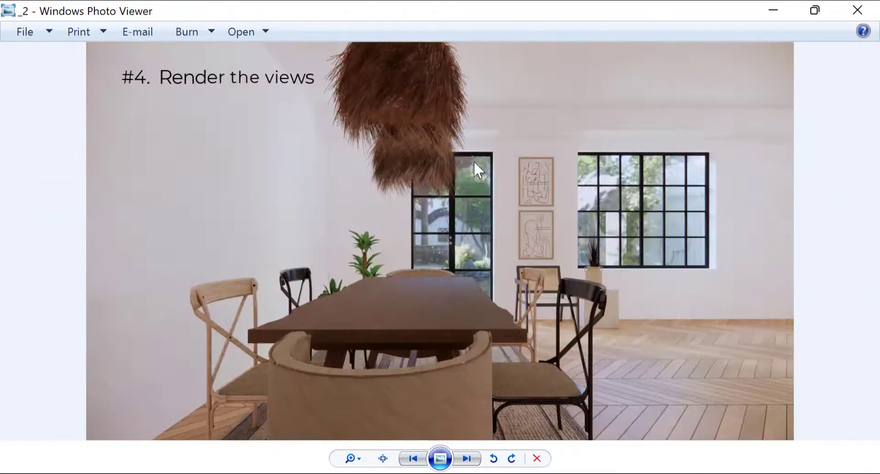
key(Right)
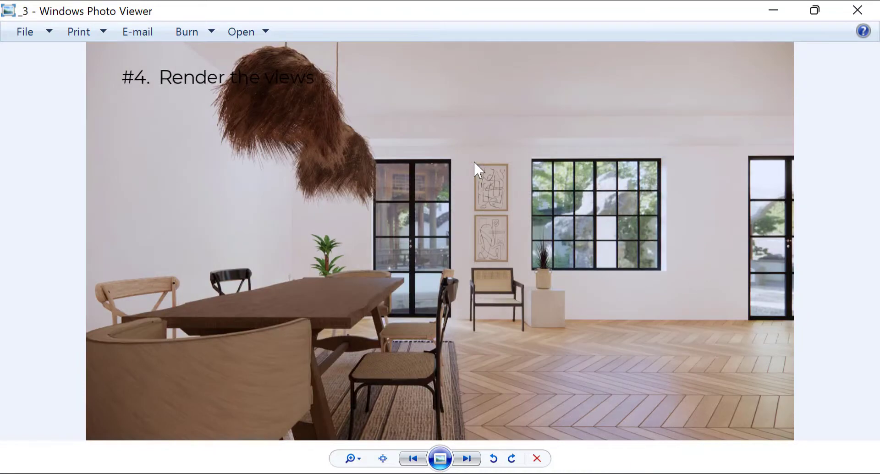
key(Right)
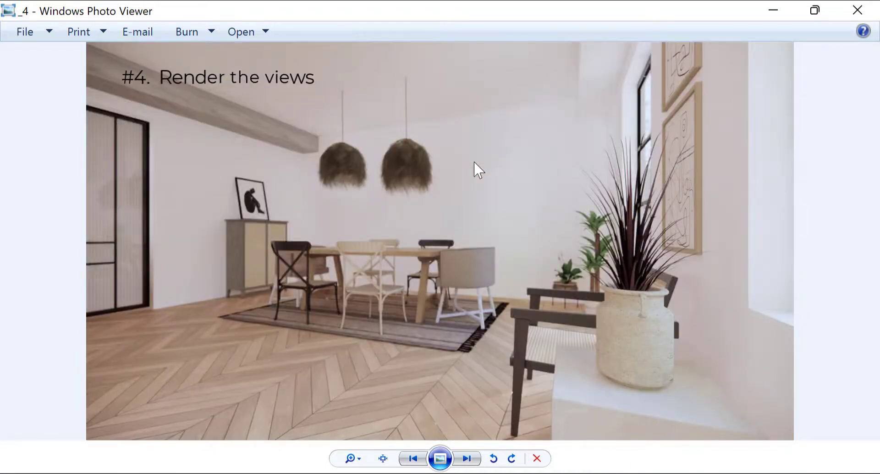
key(Right)
key(Left)
key(Right)
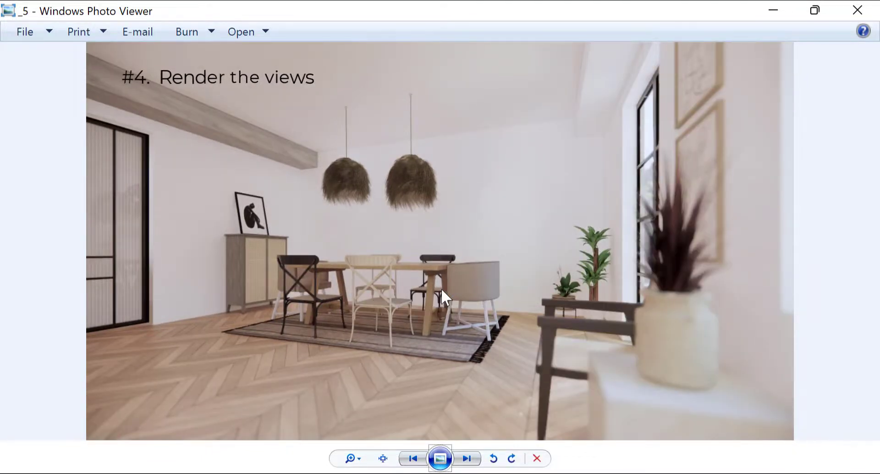
key(Right)
key(Right)
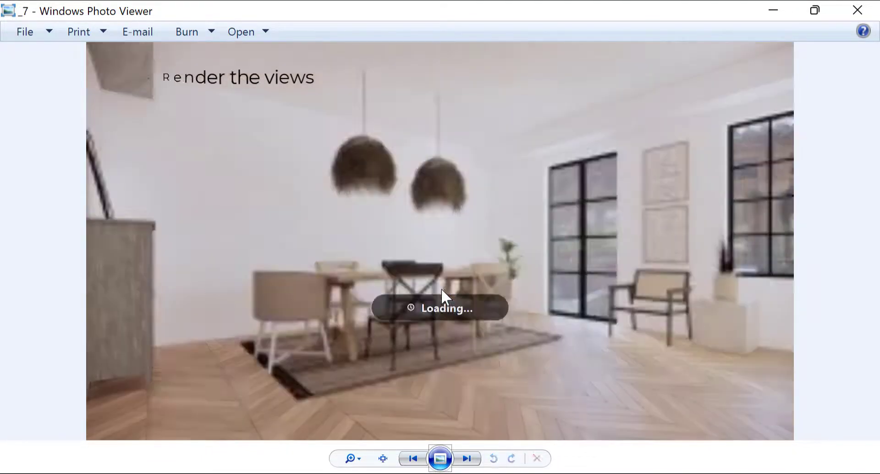
key(Right)
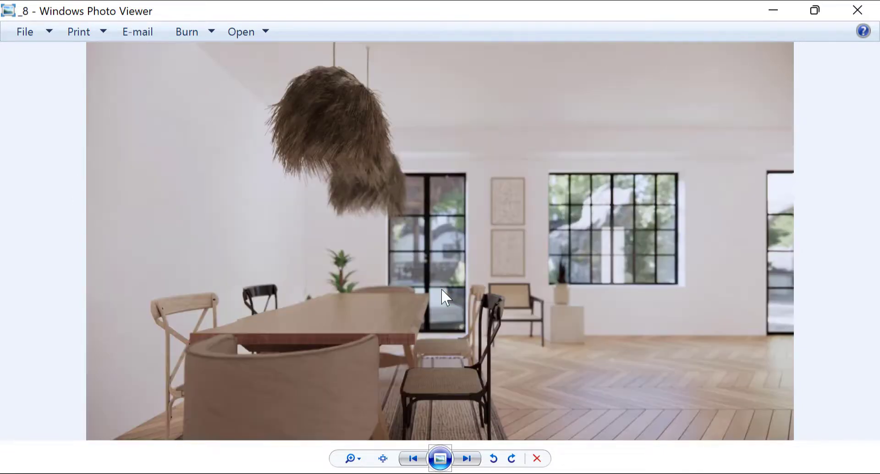
key(Right)
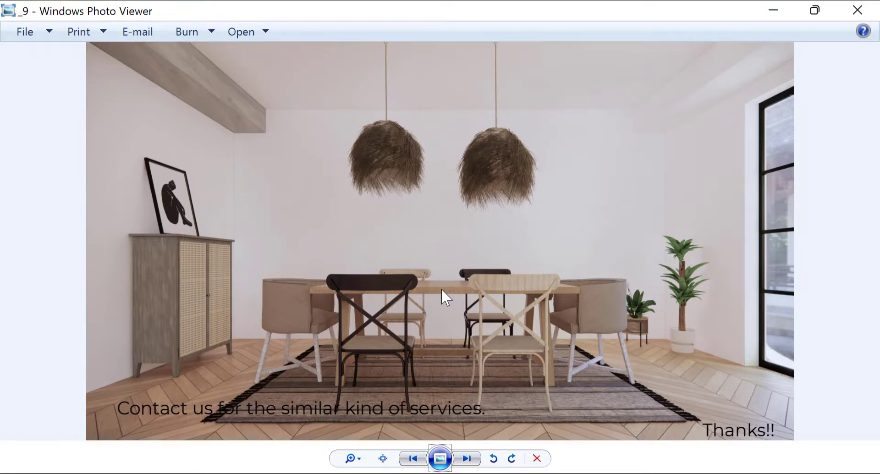
Review the dining room renders in reverse order, from _9 back to _2
key(Left)
key(Left)
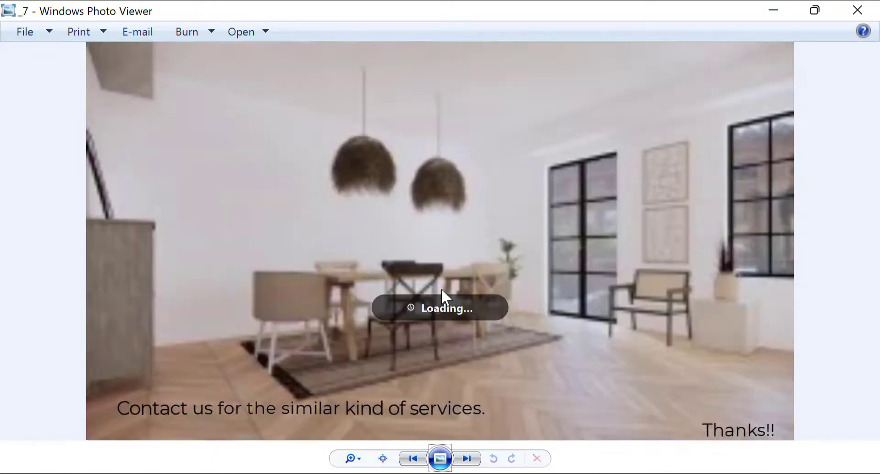
key(Left)
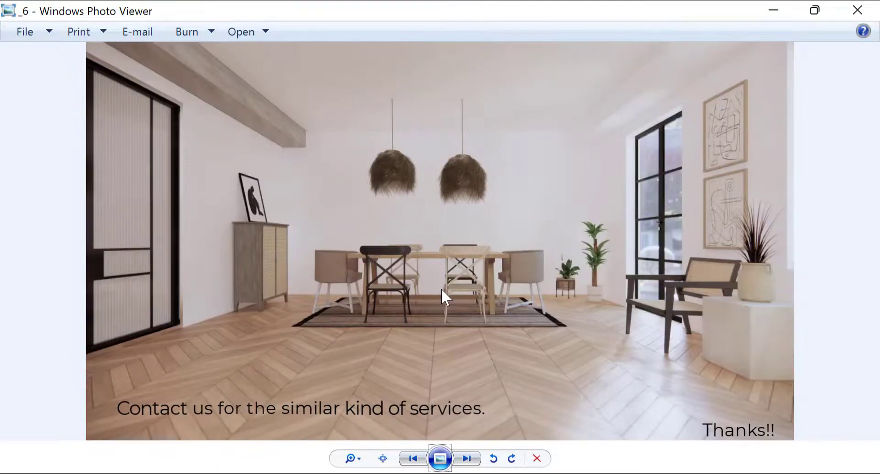
key(Left)
key(Left)
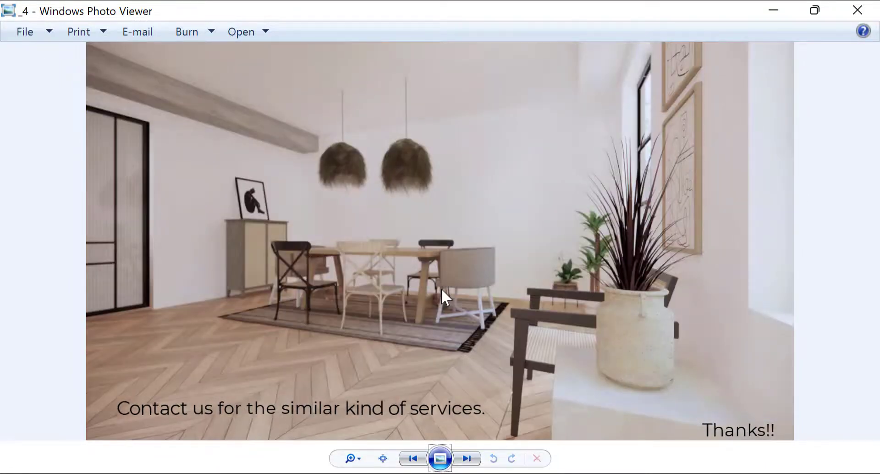
key(Left)
key(Left)
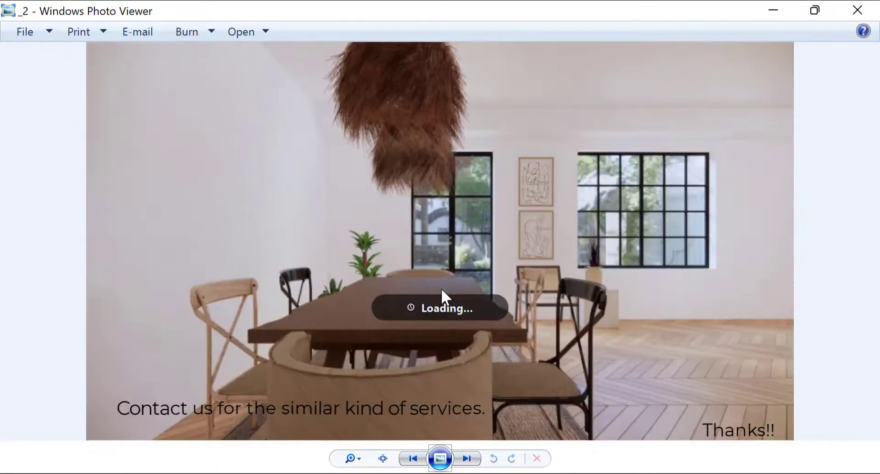